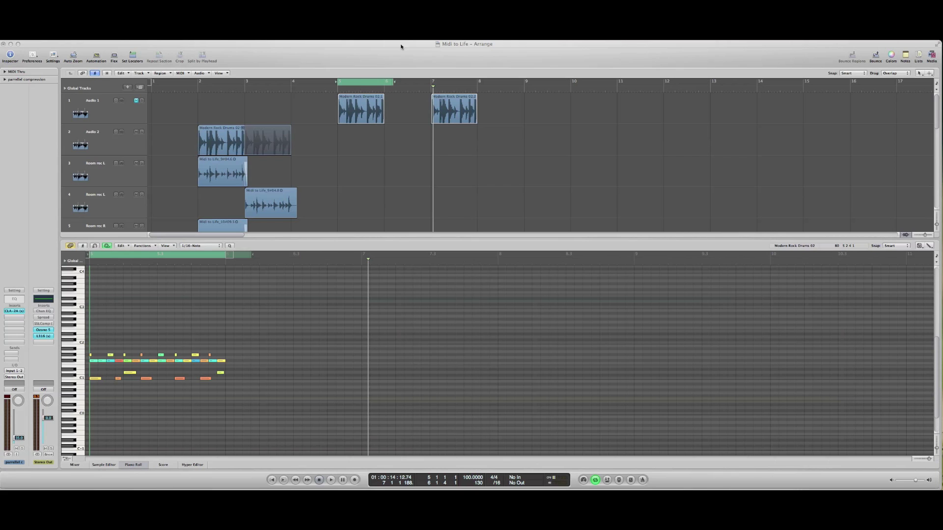
Solo the Audio 1 track and play back its first Modern Rock Drums region at bar 5.
scroll(404, 120, "down", 3)
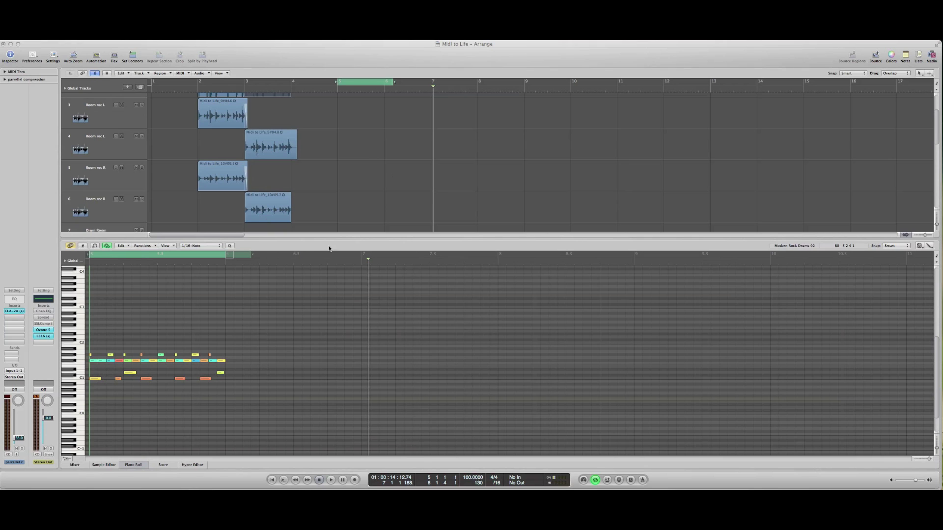
scroll(385, 169, "up", 3)
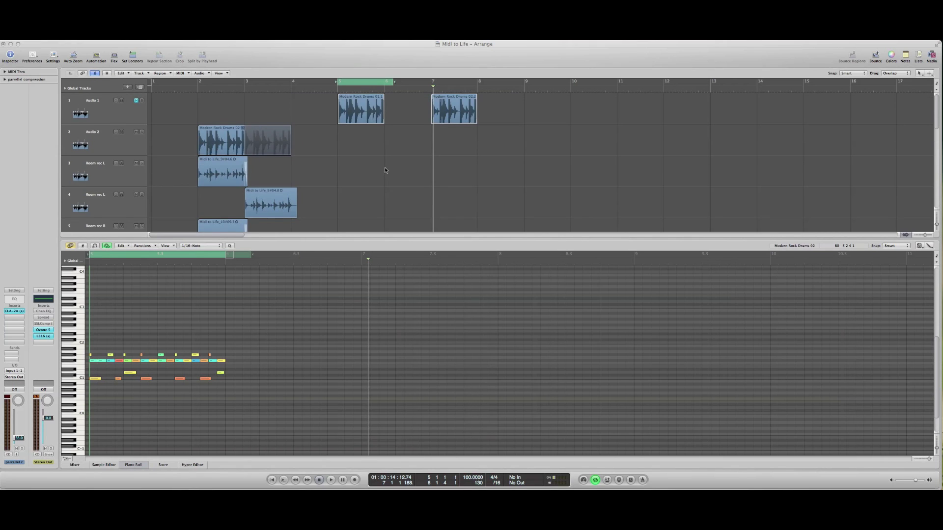
left_click(367, 118)
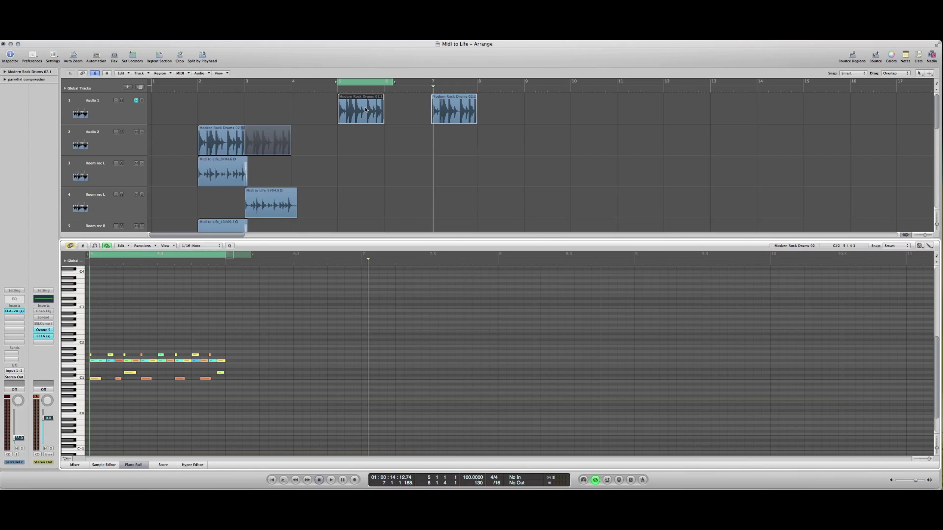
left_click(142, 100)
key("space")
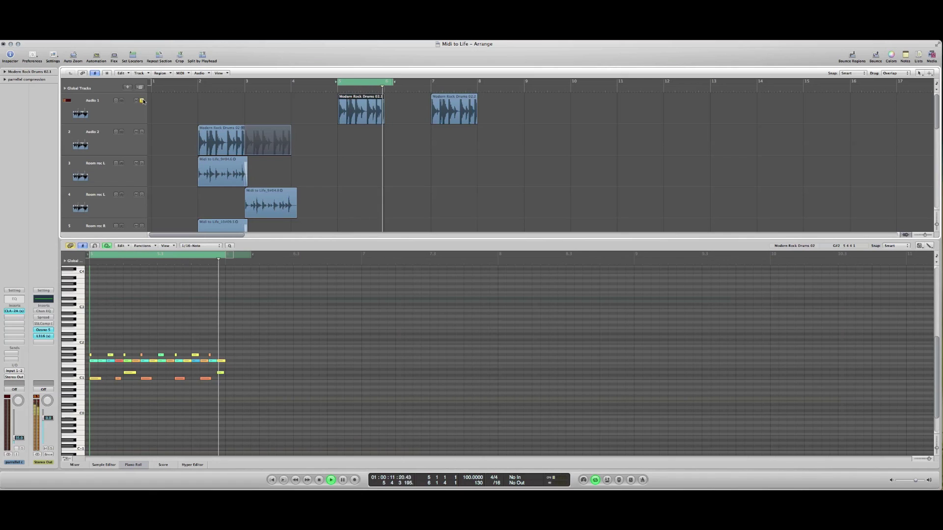
key("space")
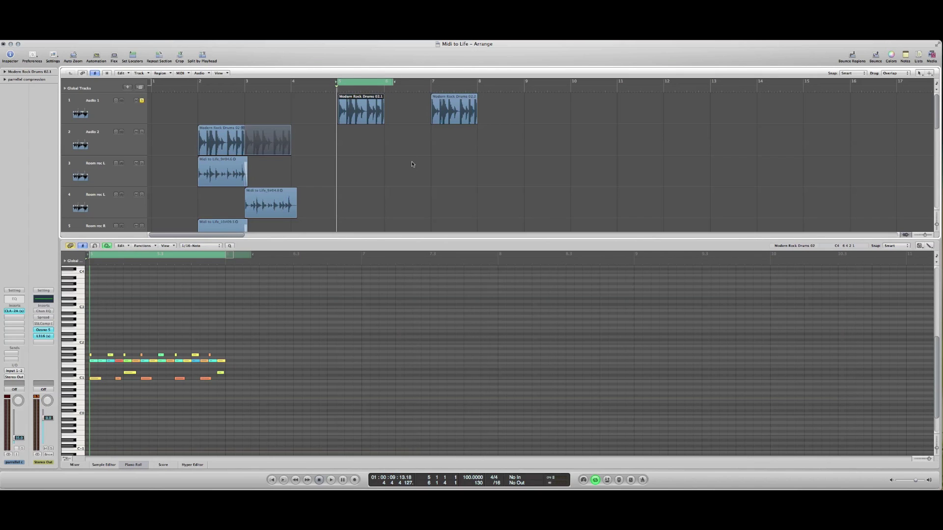
Open the bar 5 Modern Rock Drums audio region's Audio to MIDI Groove Template settings and adjust the Granulation.
double_click(370, 115)
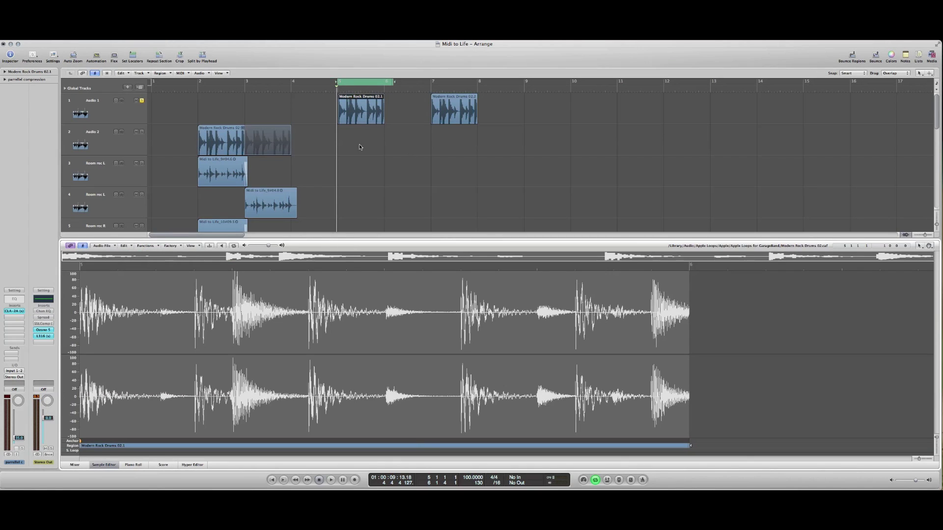
left_click(173, 246)
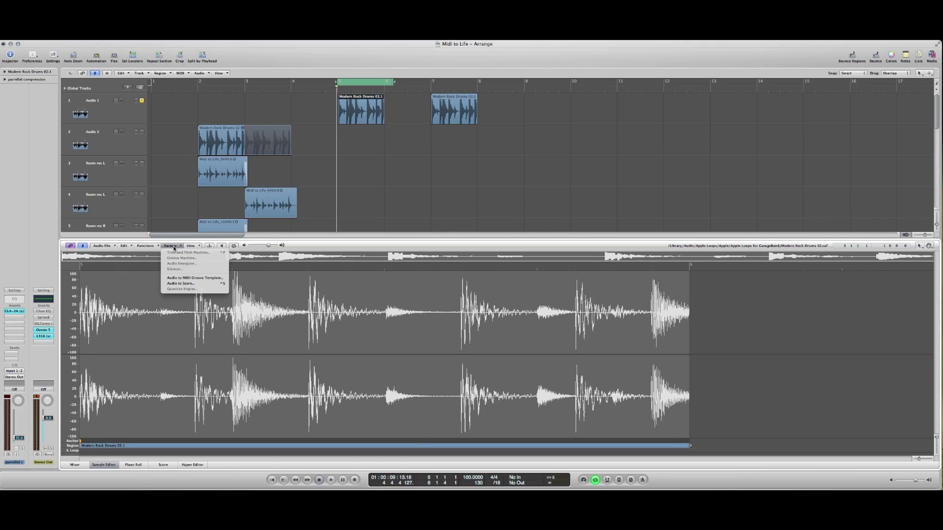
left_click(199, 279)
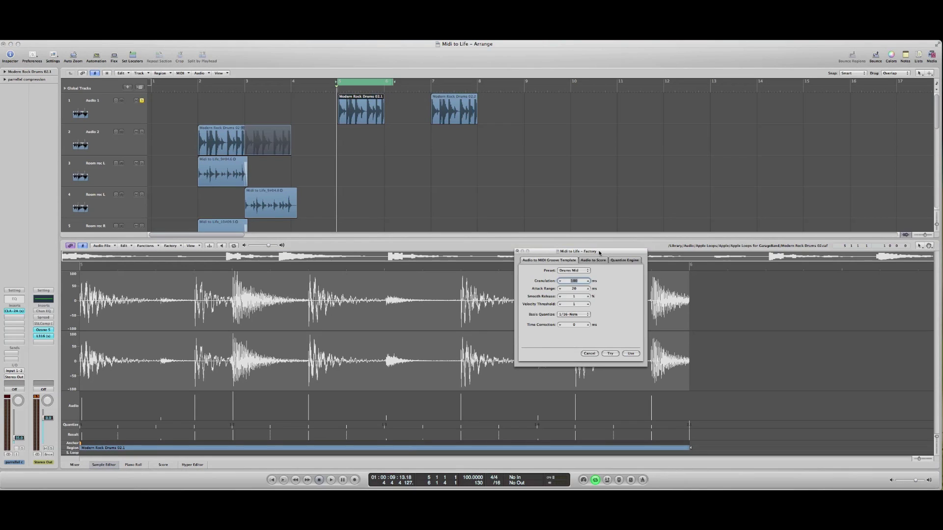
left_click_drag(600, 252, 672, 225)
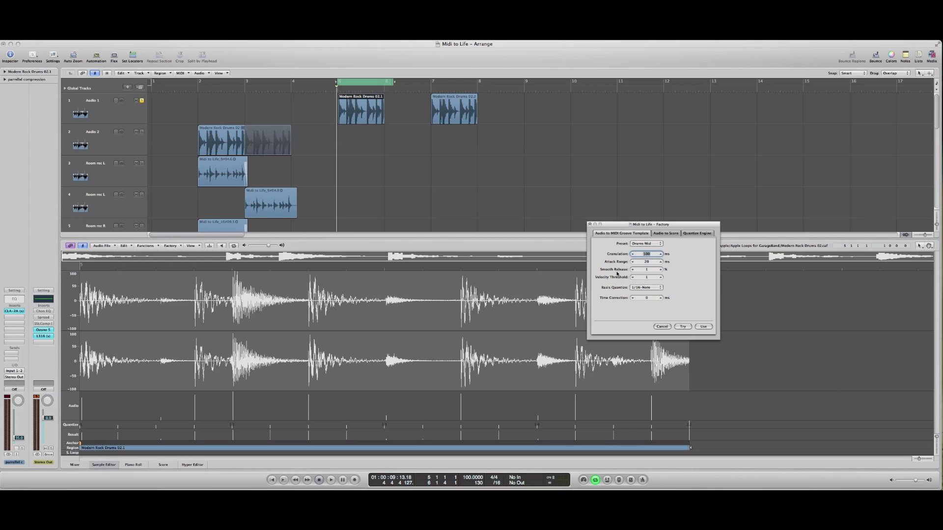
left_click_drag(614, 225, 571, 184)
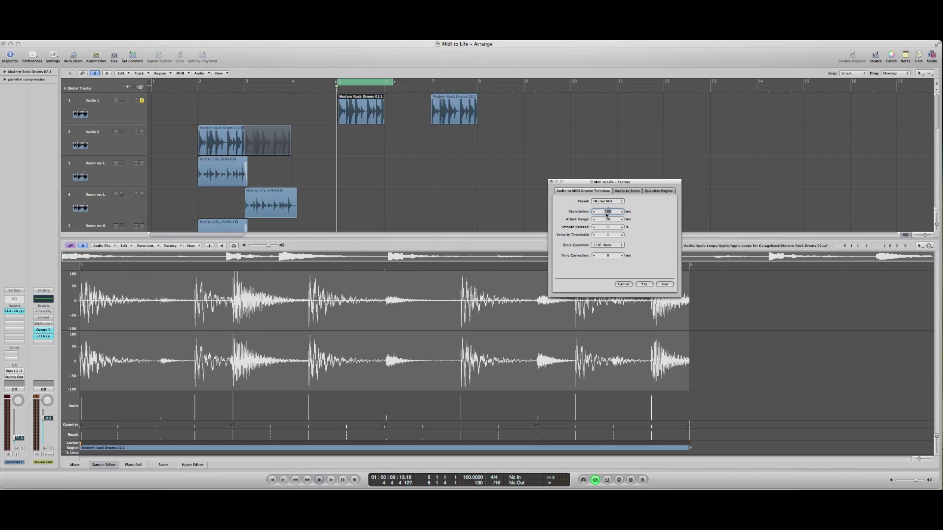
left_click_drag(609, 211, 608, 208)
left_click_drag(608, 209, 609, 209)
Convert the audio region to MIDI on the Kit 1 track using the current groove template settings.
scroll(245, 146, "down", 4)
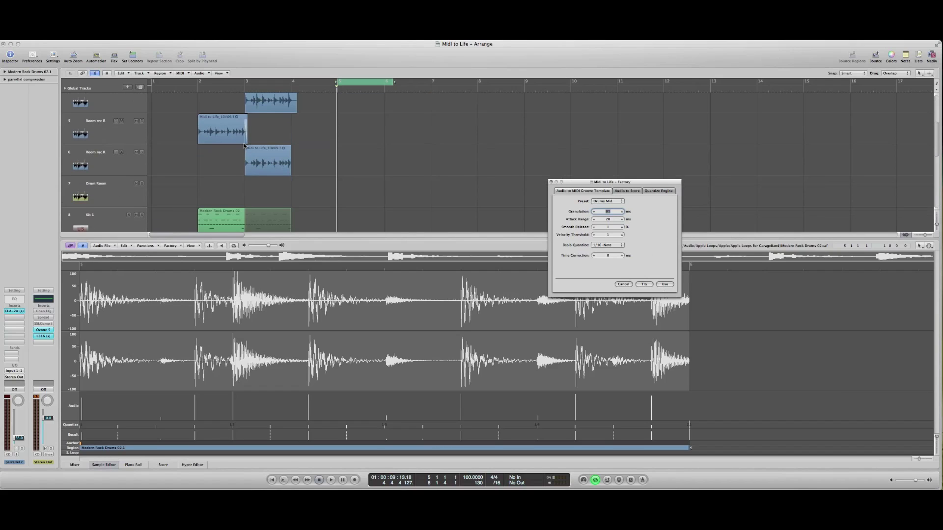
scroll(245, 145, "down", 1)
left_click(95, 206)
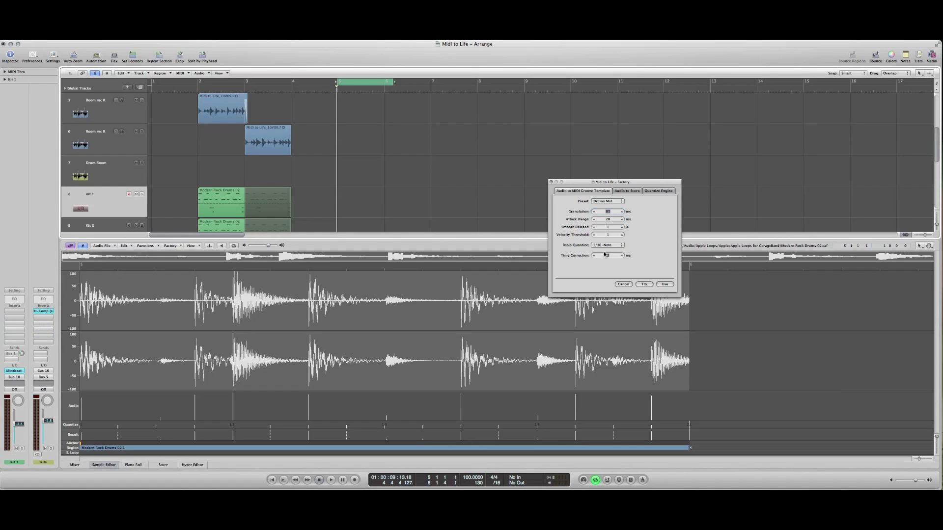
left_click(665, 284)
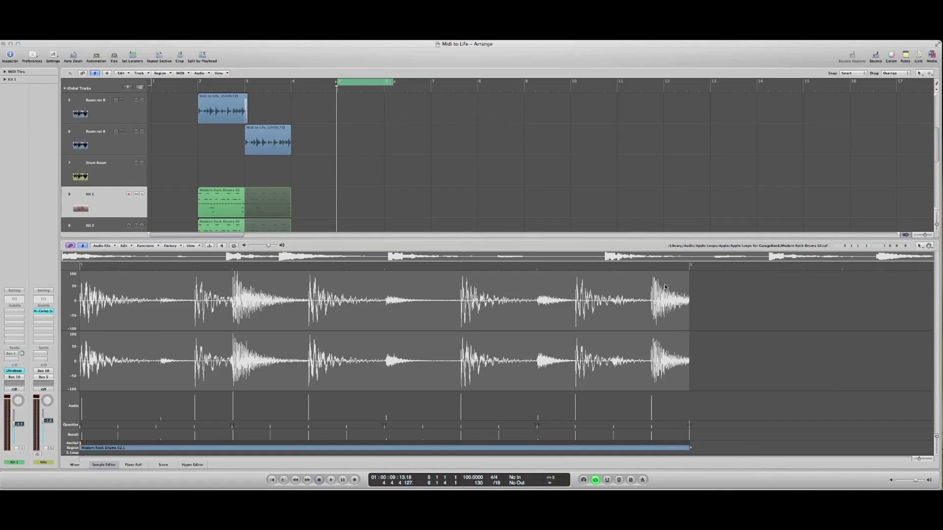
Inspect the converted Kit 1 MIDI region's notes in the Piano Roll and delete the region.
left_click(344, 205)
key("p")
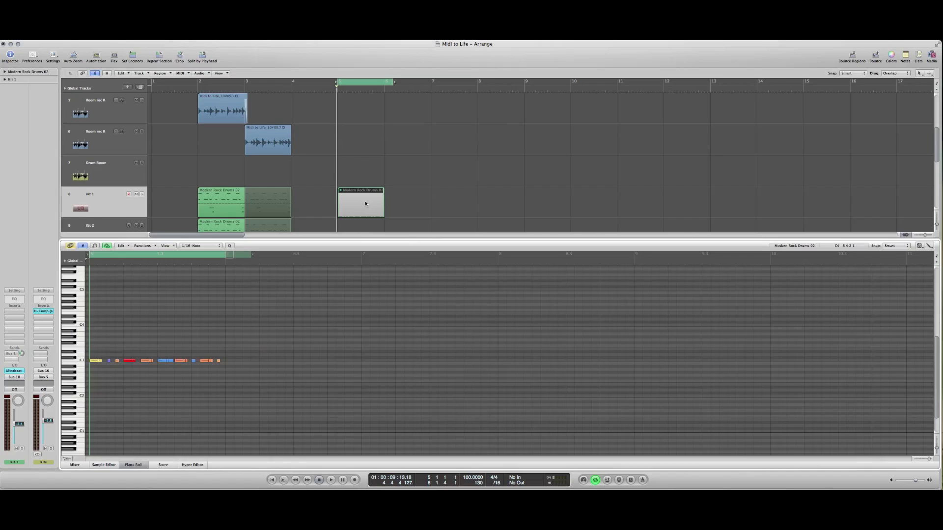
key("p")
double_click(366, 250)
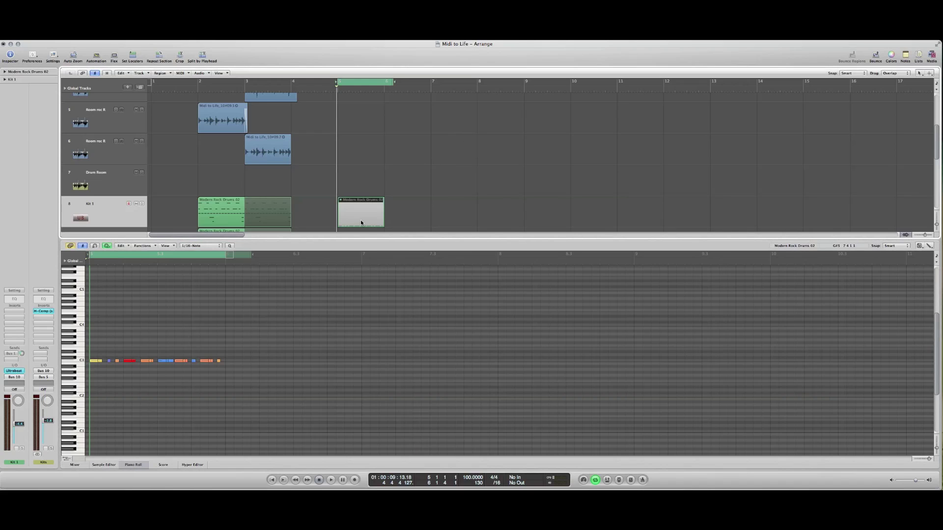
key("Delete")
Select the Modern Rock Drums 02 MIDI region at bar 5 on track 10 and play it back.
scroll(398, 182, "down", 5)
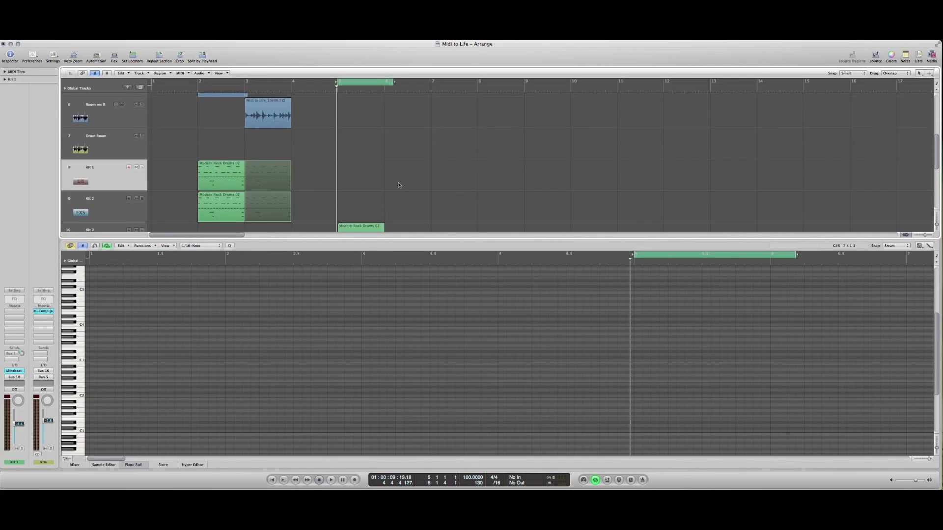
left_click(365, 225)
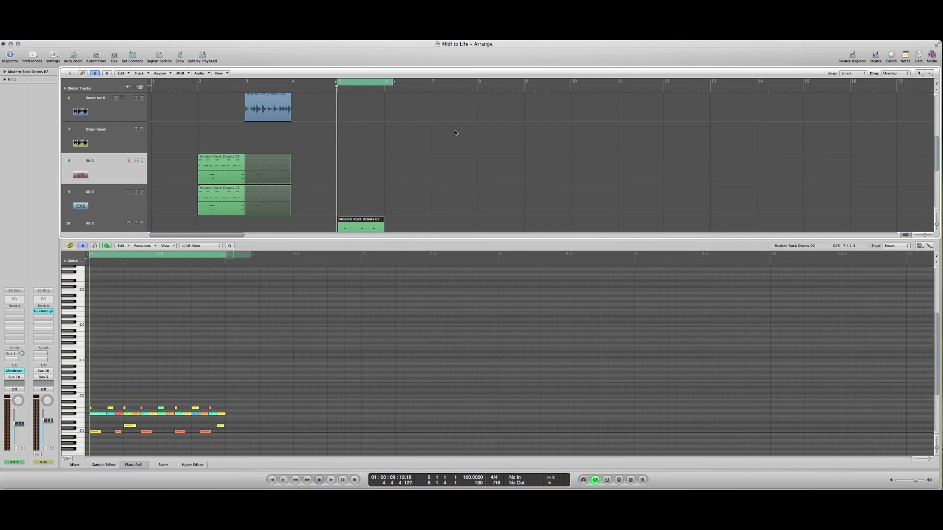
scroll(419, 159, "down", 1)
scroll(418, 159, "down", 1)
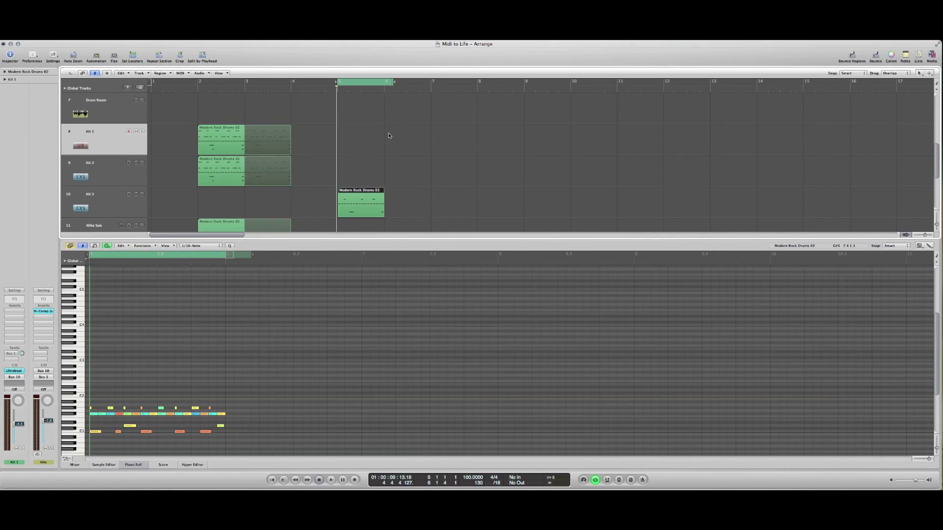
scroll(390, 137, "up", 5)
scroll(393, 125, "down", 5)
key("space")
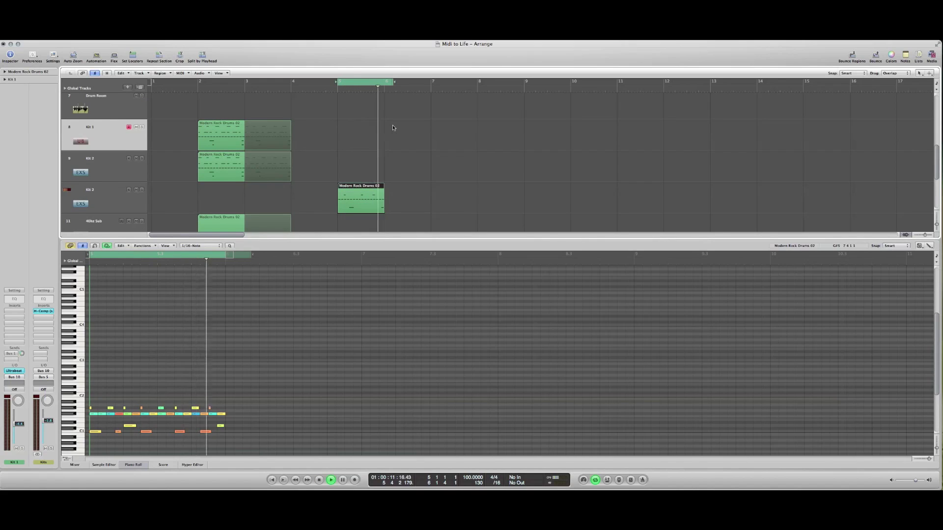
key("space")
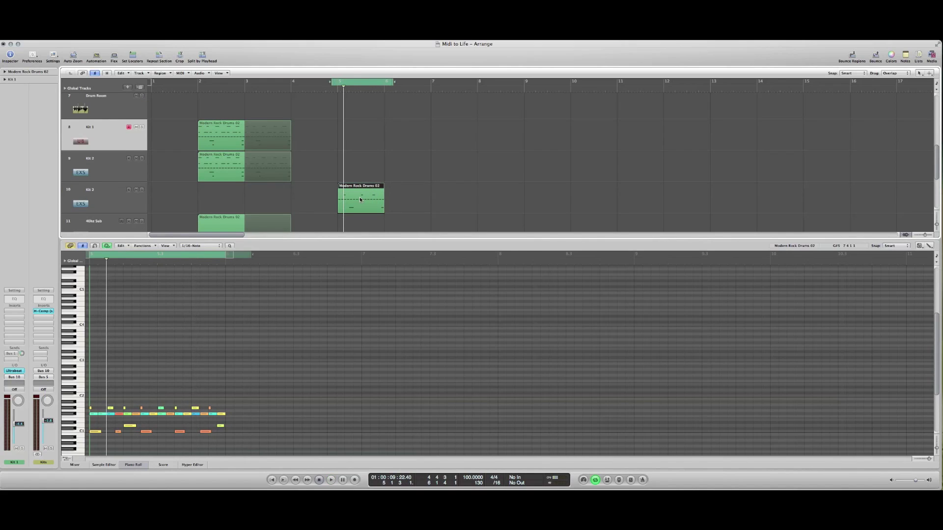
Select track 10, move the cycle range to bars 2–4 and play the layered drum tracks.
left_click(125, 209)
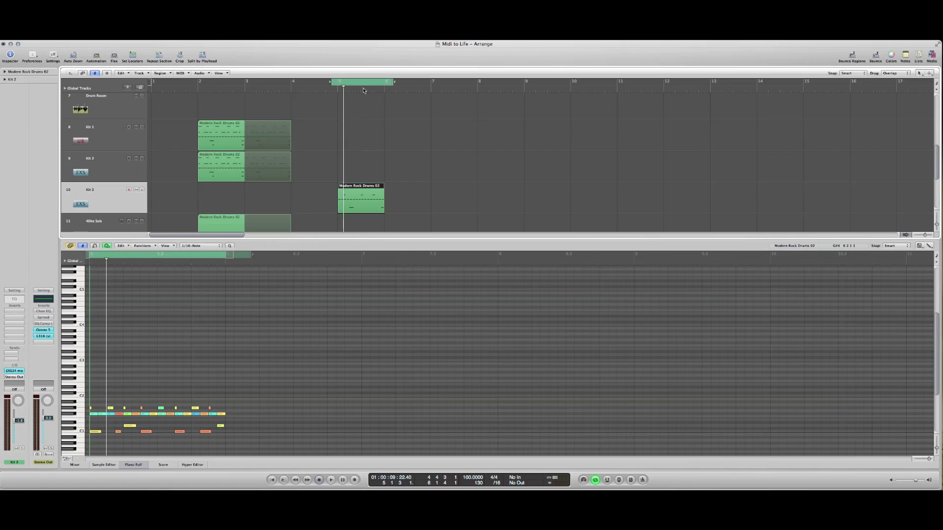
left_click_drag(363, 90, 291, 81)
key("space")
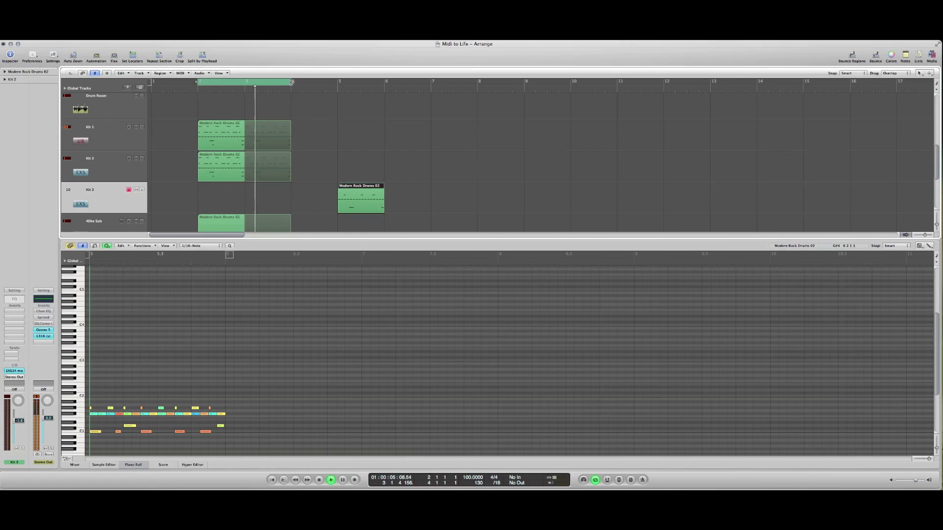
key("space")
Look over the layered drum tracks, move the cycle range to bars 5–7 and play the MIDI region on track 10.
scroll(305, 119, "down", 5)
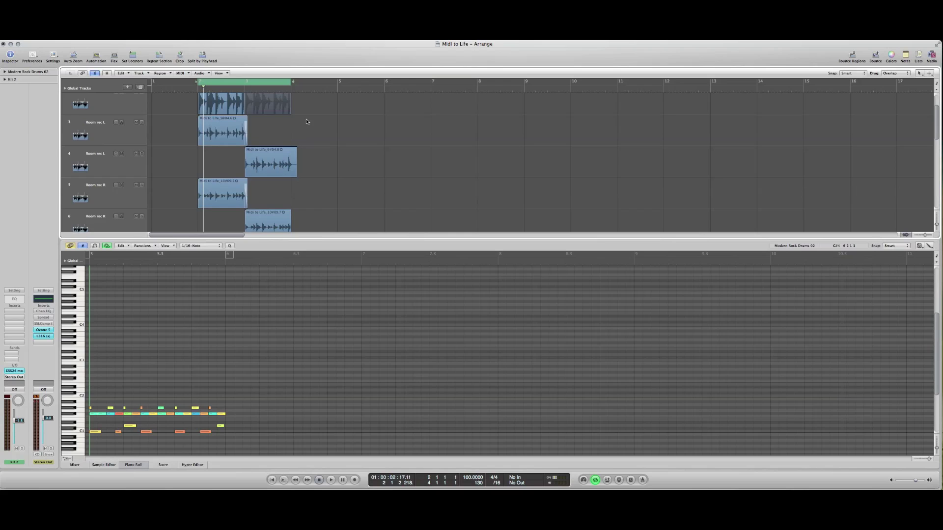
scroll(306, 121, "down", 8)
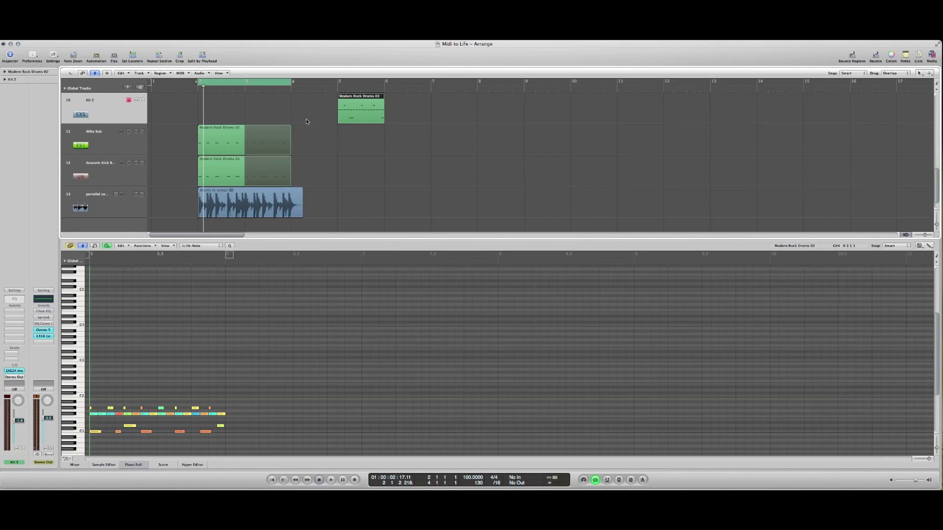
scroll(305, 121, "up", 2)
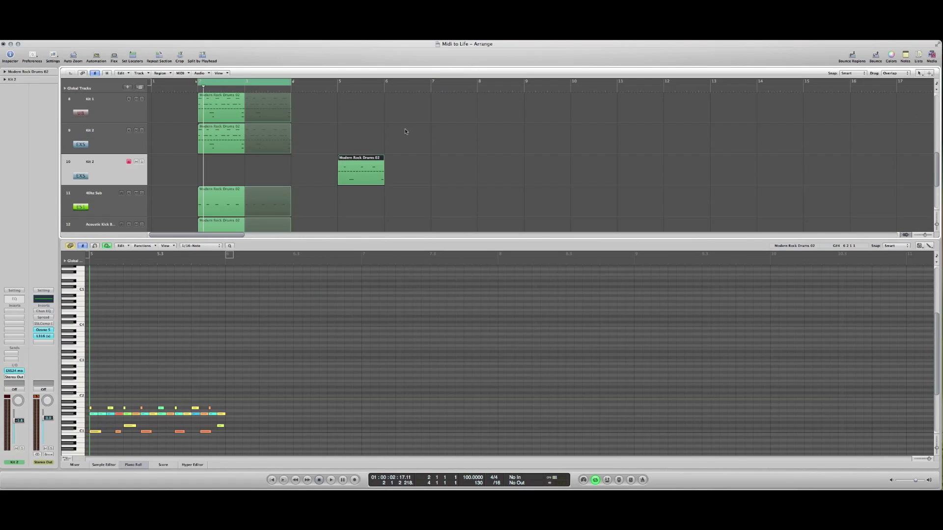
scroll(322, 176, "down", 1)
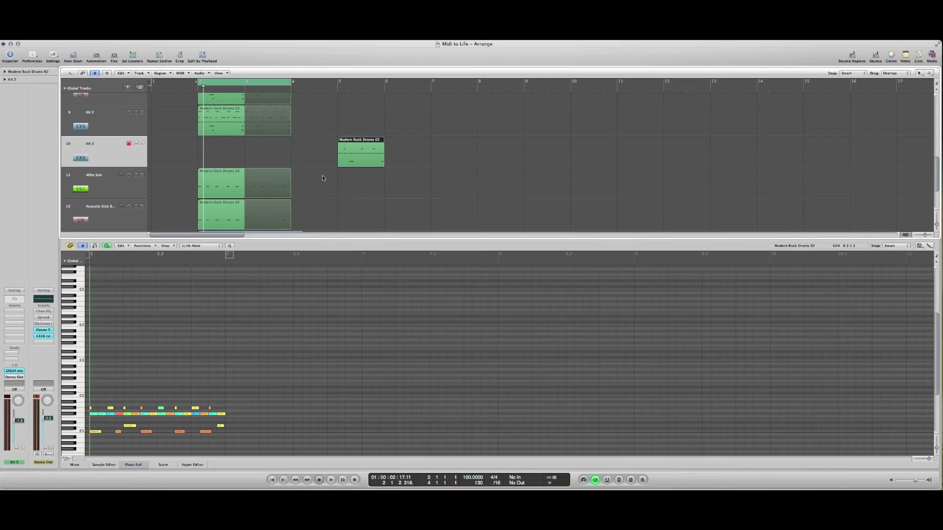
scroll(323, 177, "up", 2)
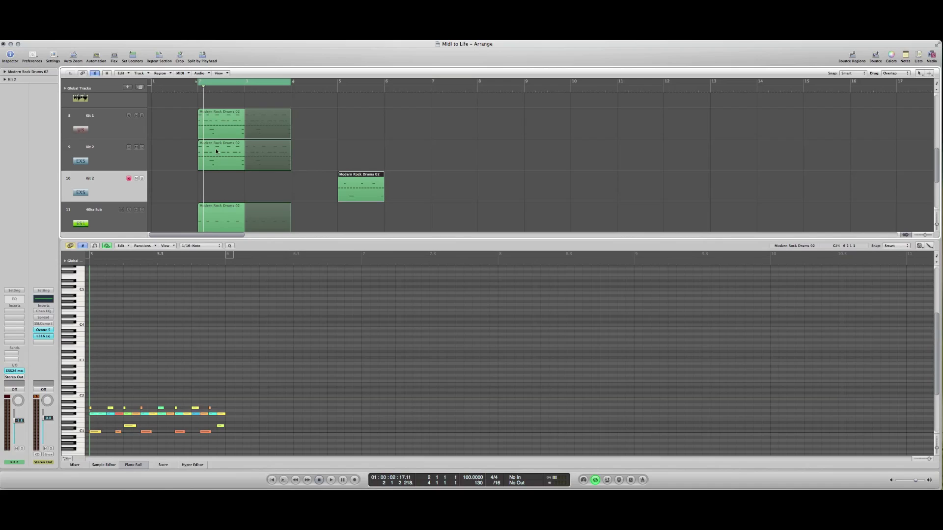
left_click_drag(240, 81, 371, 87)
key("space")
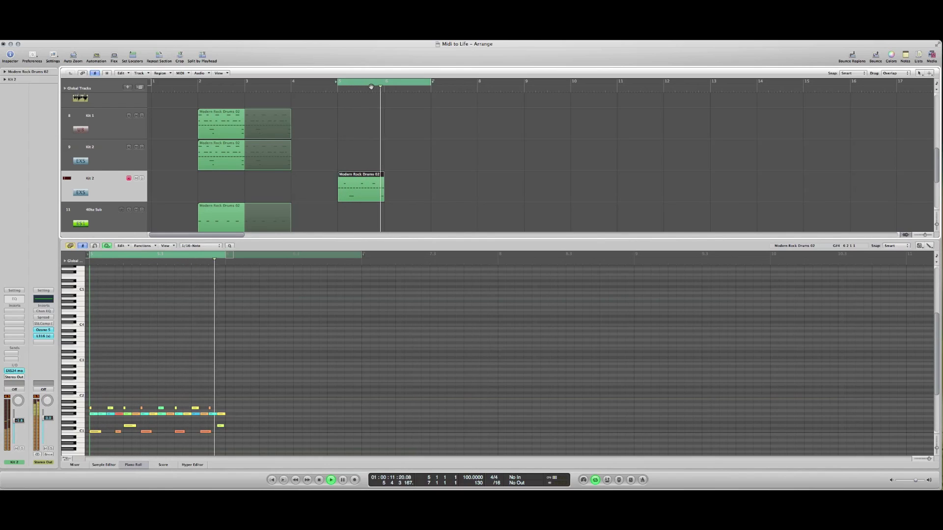
key("space")
Return the cycle range to bars 2–4 and compare Kit 1 and Kit 2 by soloing them during playback.
left_click_drag(366, 86, 231, 86)
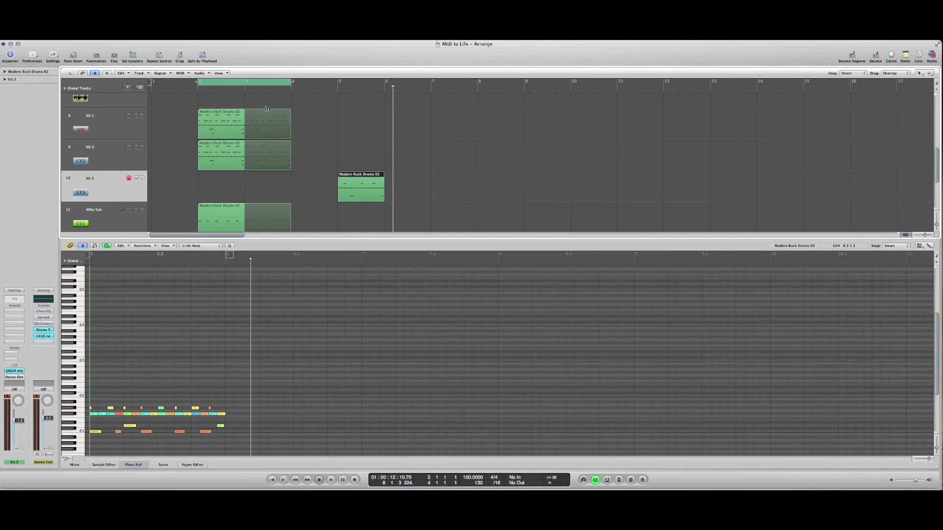
left_click(142, 147)
key("space")
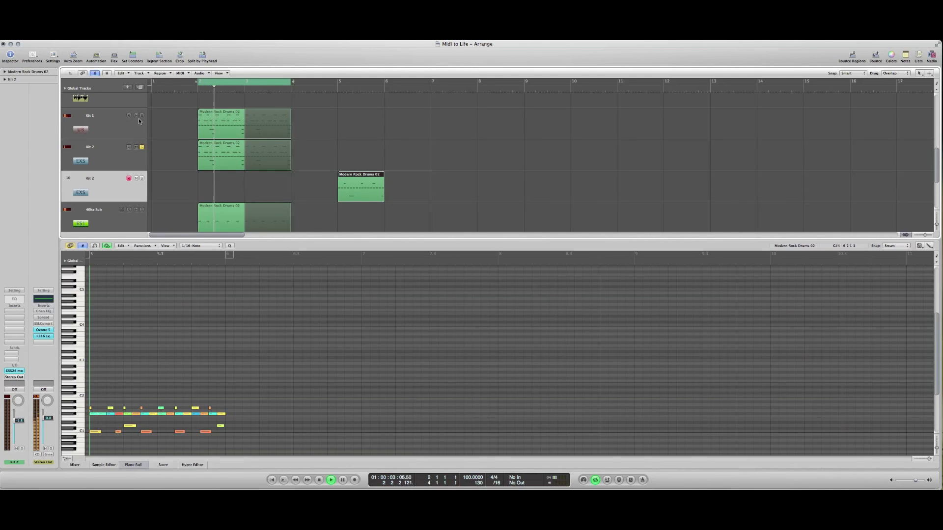
left_click(142, 148)
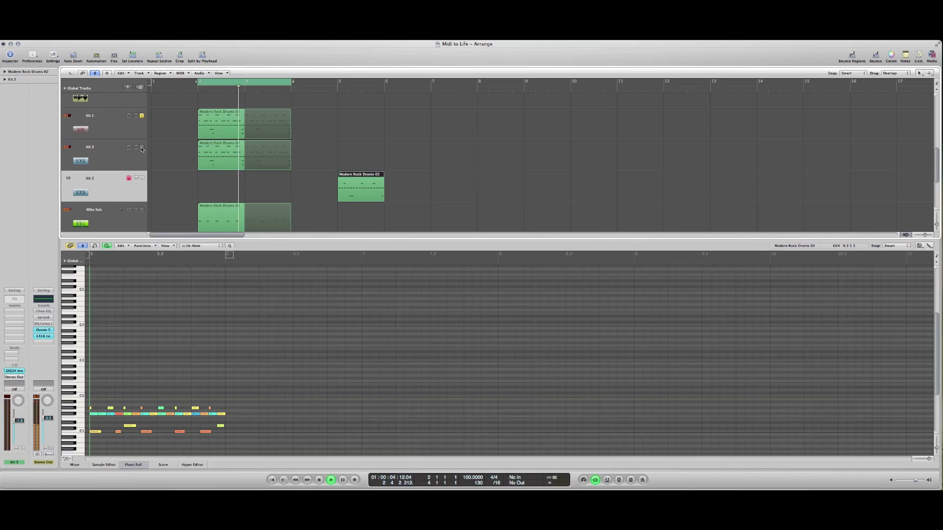
left_click(142, 148)
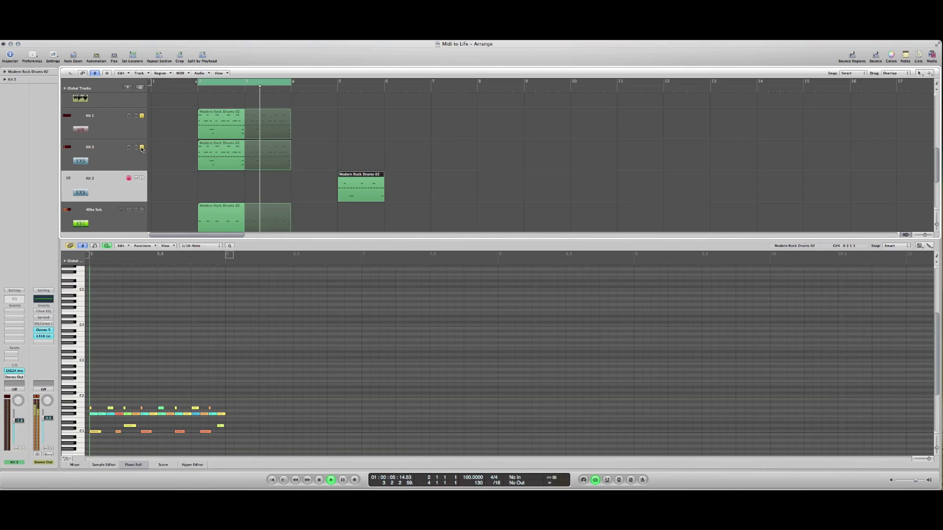
key("space")
left_click(141, 147)
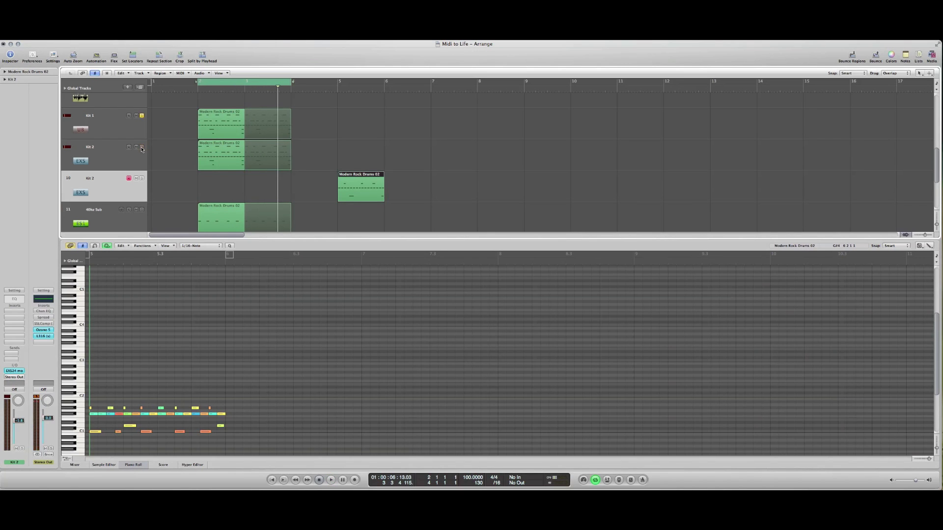
Look over the four room recording tracks, the Drum Room track and the Kit 1 and Kit 2 tracks.
scroll(147, 127, "up", 4)
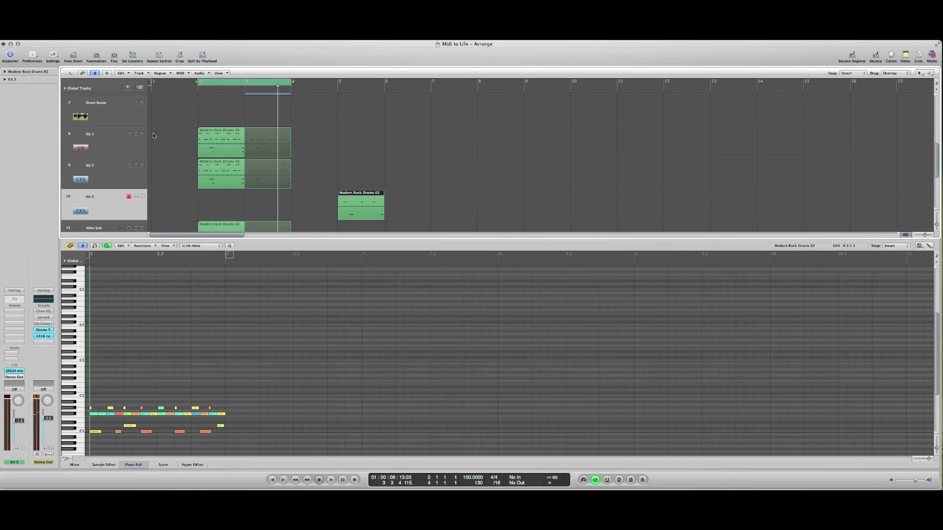
scroll(153, 136, "up", 1)
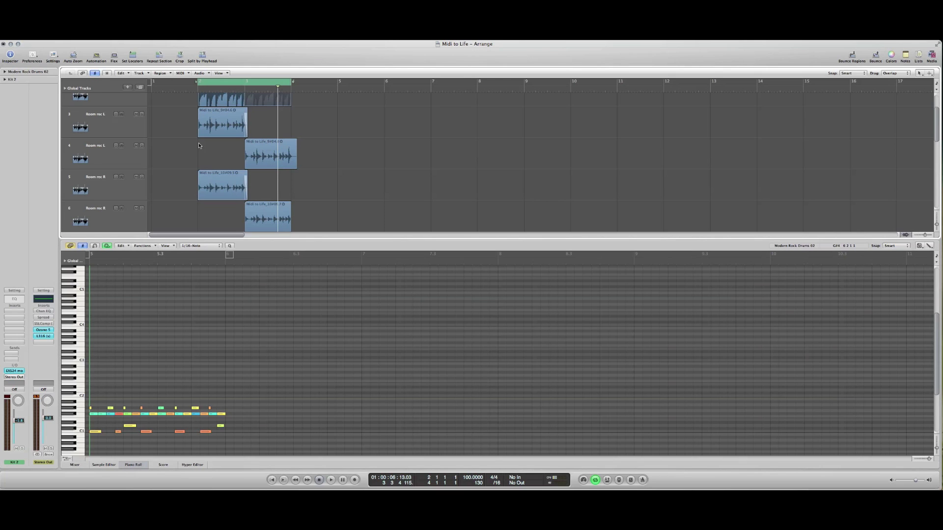
scroll(207, 143, "down", 4)
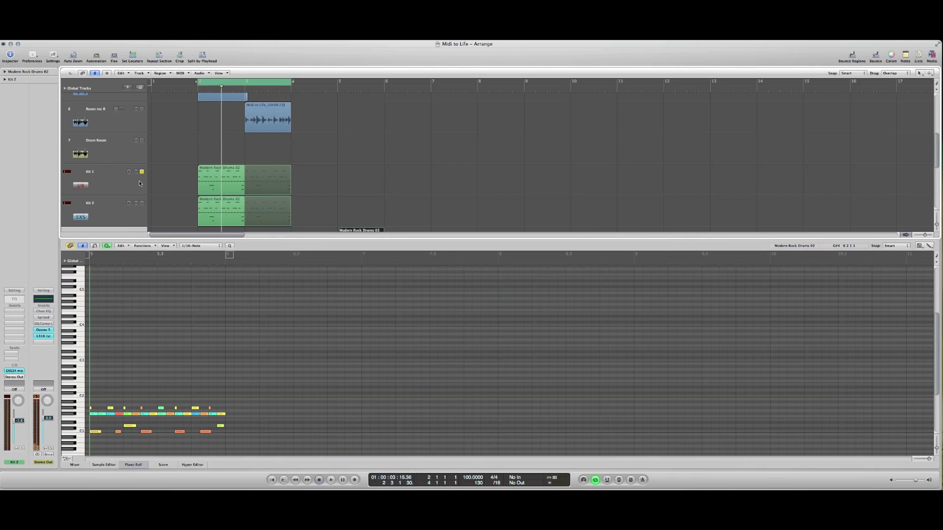
scroll(189, 184, "up", 5)
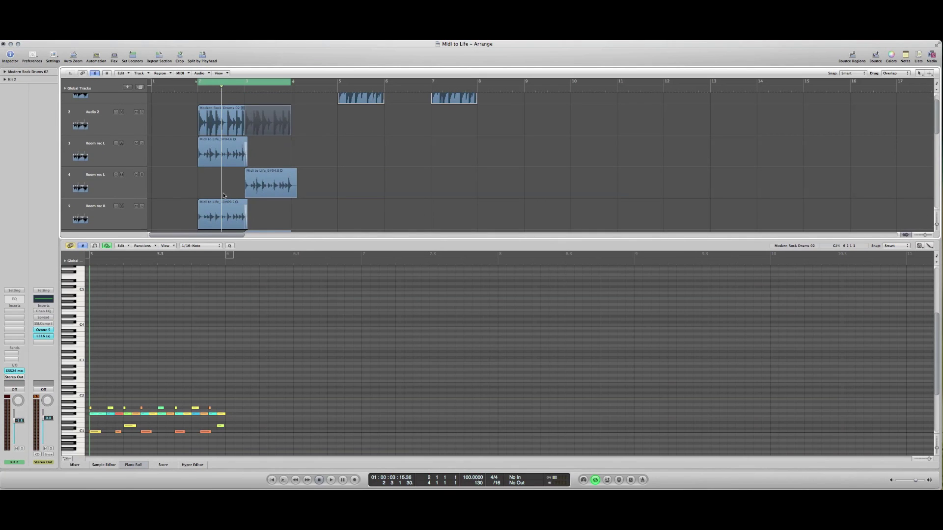
scroll(265, 195, "down", 2)
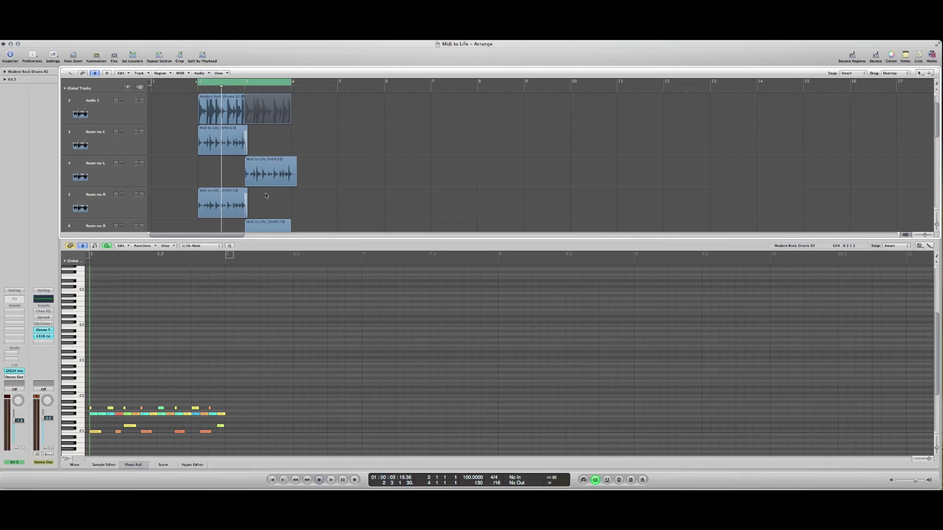
scroll(266, 195, "down", 2)
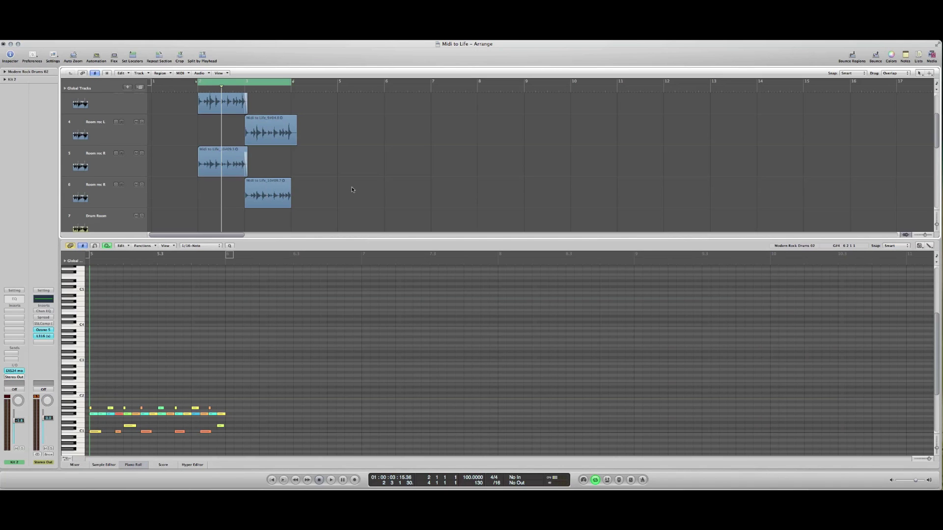
scroll(352, 190, "up", 2)
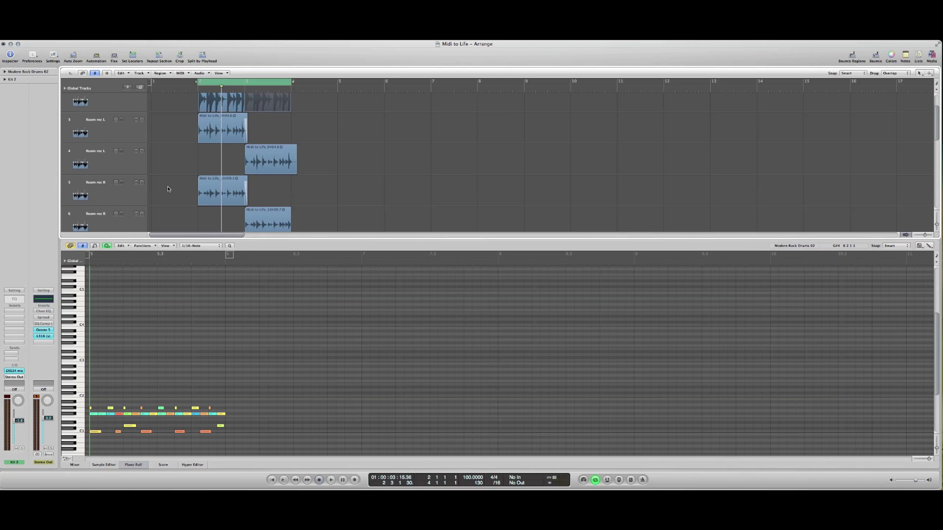
Audition the Drum Room track on its own by soloing it during playback, and unsolo it.
scroll(169, 189, "down", 1)
left_click(142, 210)
key("space")
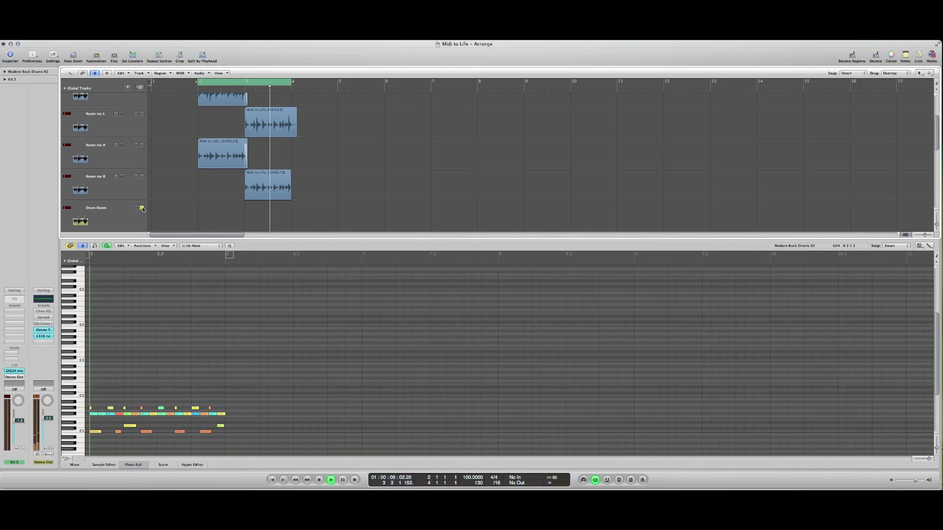
key("space")
left_click(142, 209)
Mute the Drum Room track and play the drums without it to compare the sound.
left_click(136, 207)
key("space")
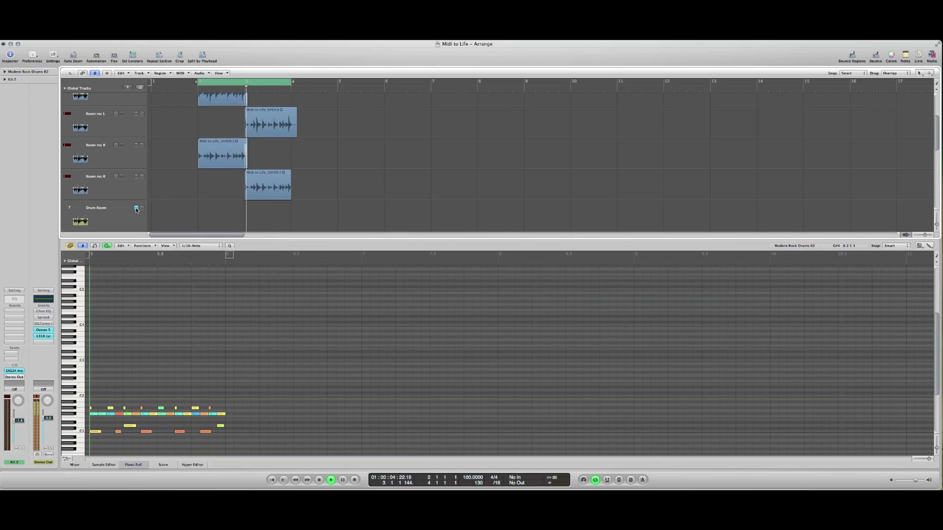
scroll(142, 212, "up", 2)
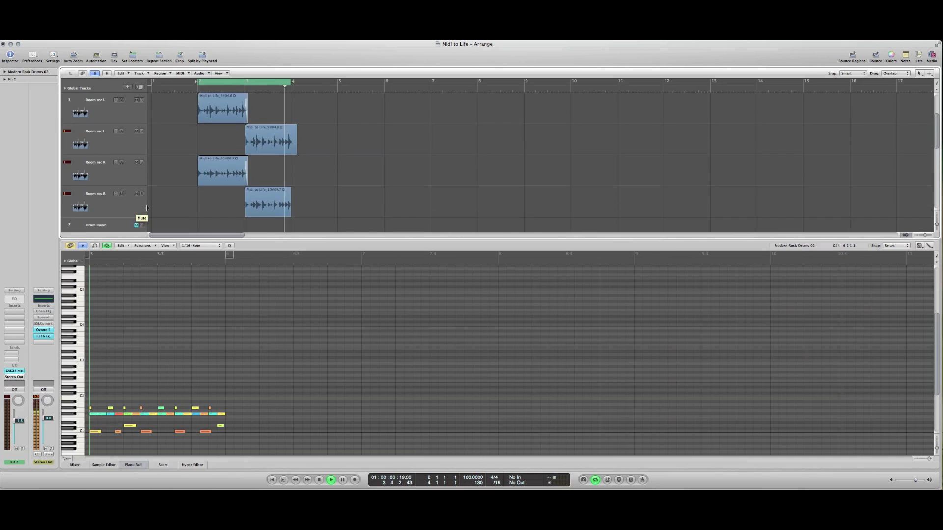
scroll(147, 208, "down", 3)
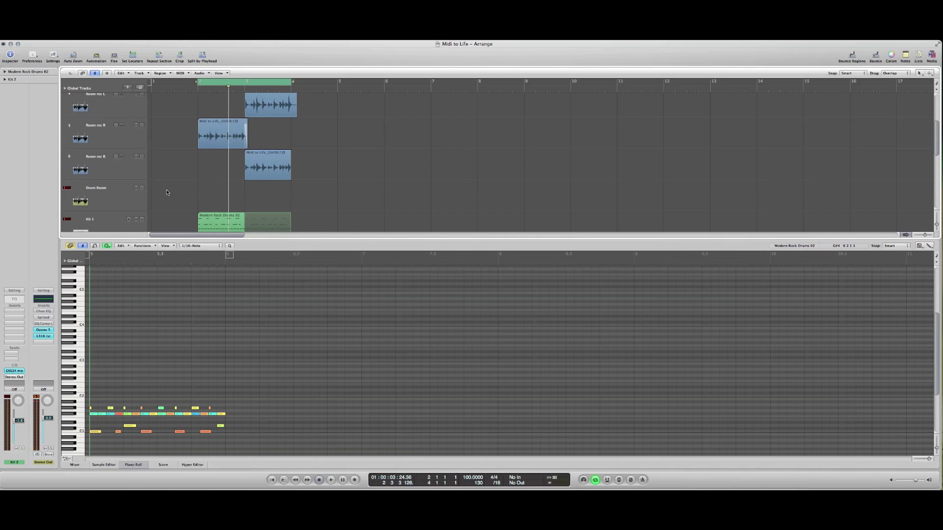
Select the second right-hand room recording on track 6 to show its channel strip.
scroll(181, 189, "up", 1)
scroll(181, 189, "up", 2)
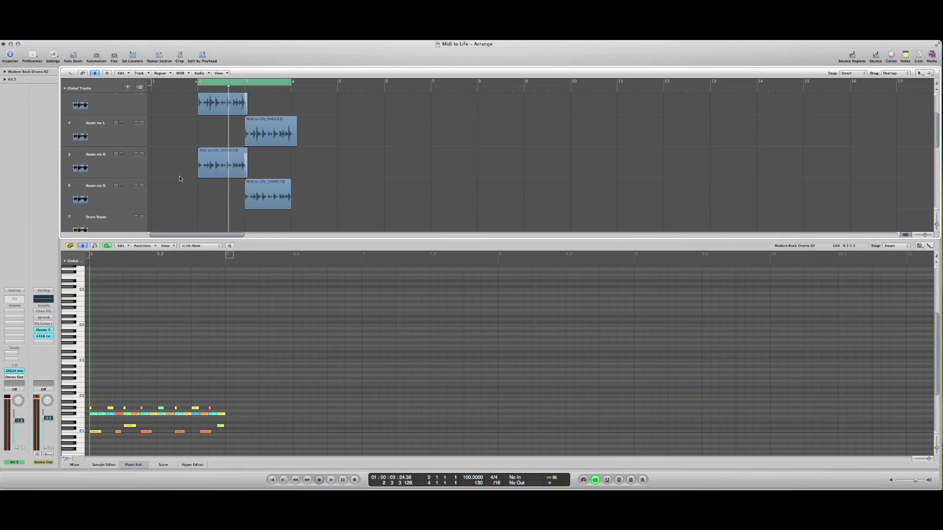
left_click(109, 201)
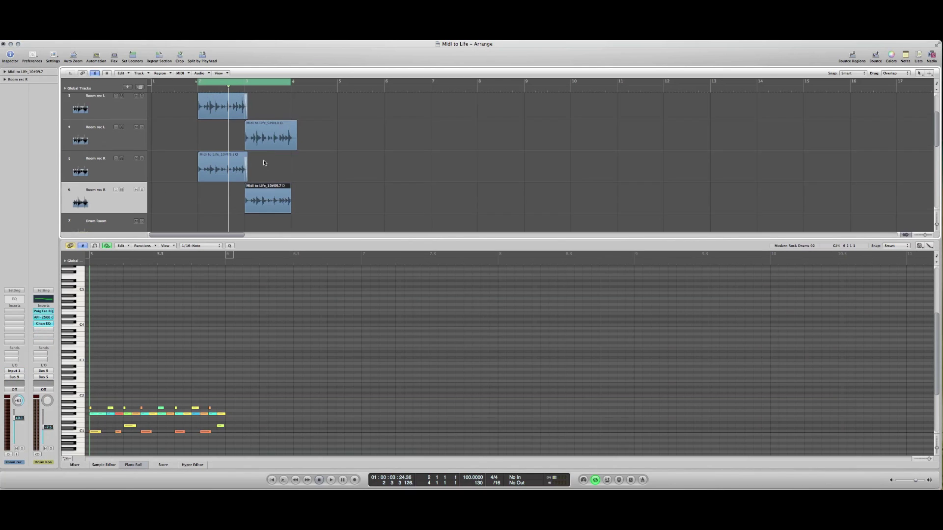
Select the soloed Audio 2 drum loop track and inspect its Channel EQ curve, closing the plug-in window again.
scroll(263, 162, "up", 5)
scroll(264, 160, "up", 1)
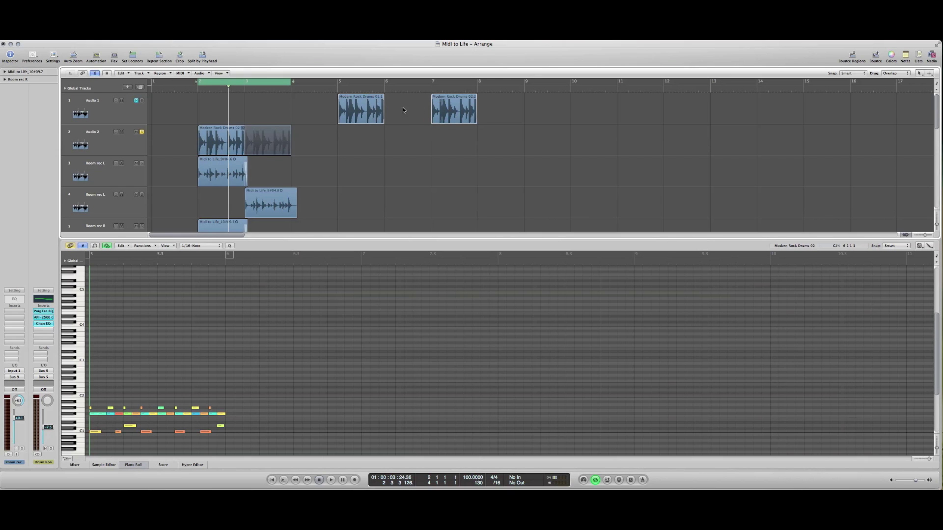
left_click(150, 147)
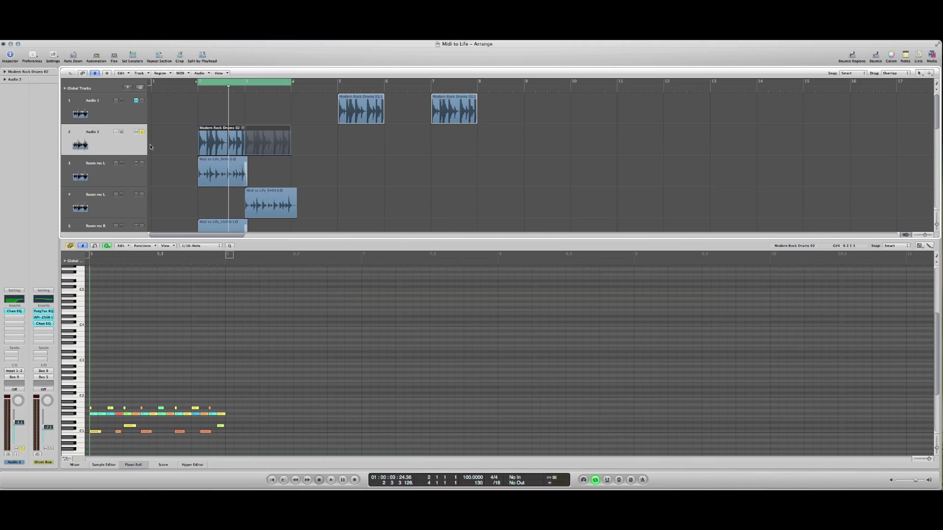
left_click(10, 301)
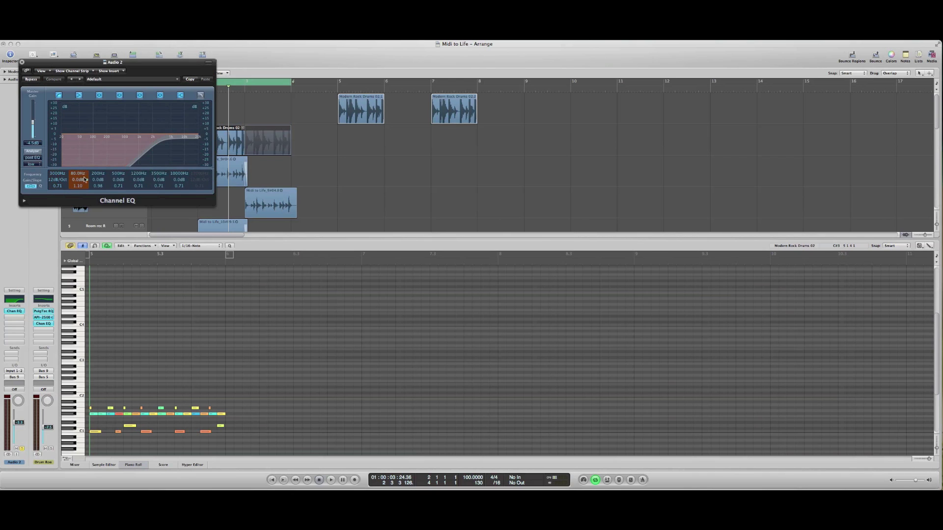
left_click(21, 62)
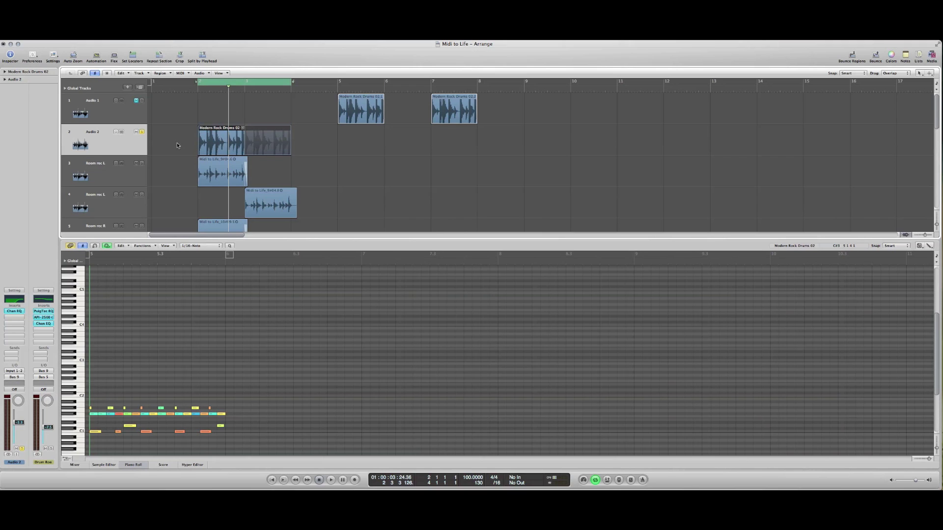
Unsolo Audio 2 and compare the drum mix with that track muted and unmuted during playback.
left_click(142, 132)
left_click(136, 132)
key("space")
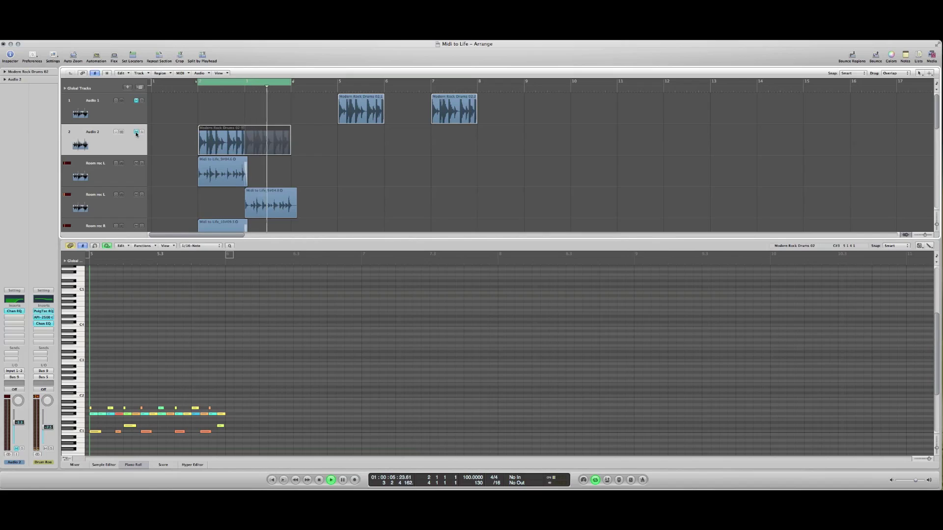
left_click(136, 132)
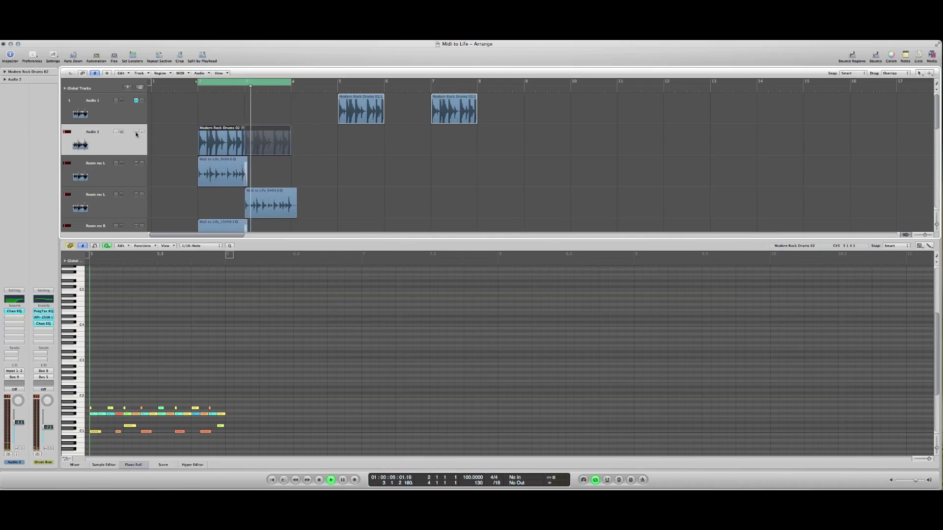
key("space")
Select the sub track on track 11, below the kit tracks, to show its MIDI notes in the Piano Roll.
scroll(243, 130, "down", 1)
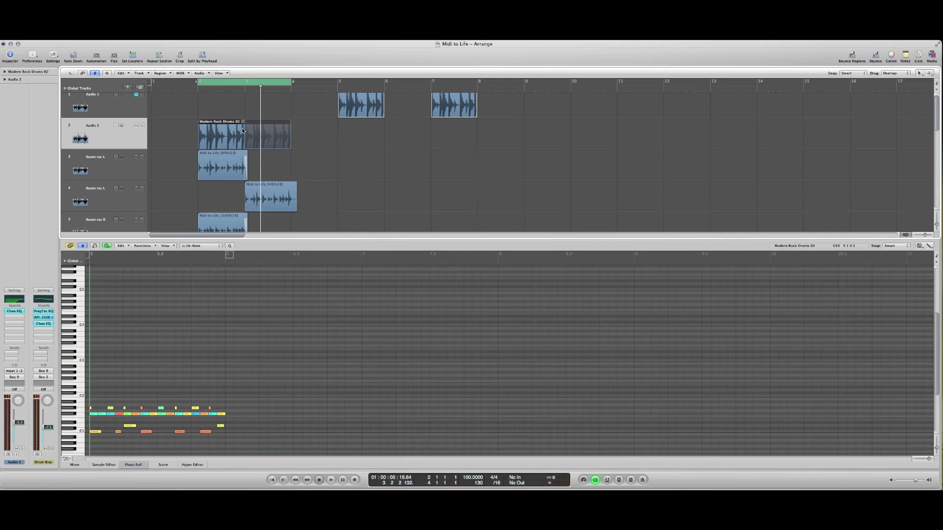
scroll(243, 130, "down", 8)
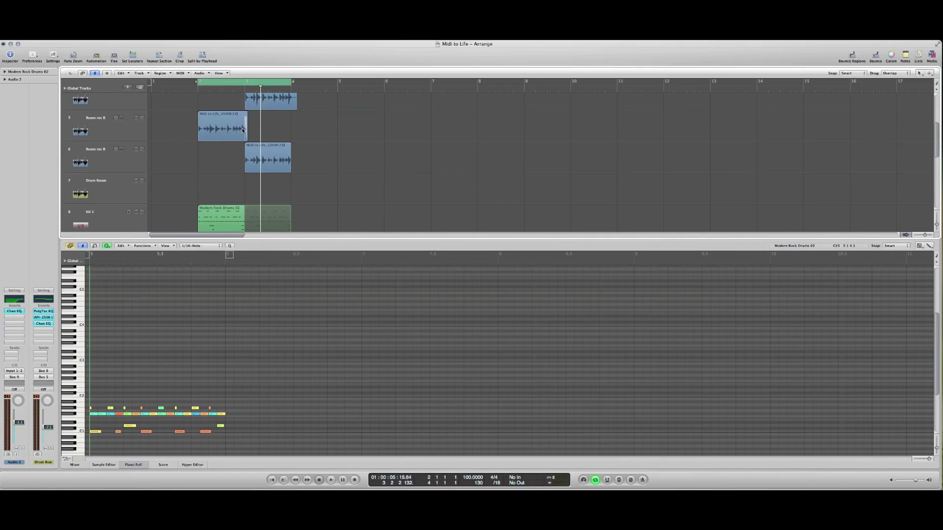
scroll(242, 130, "down", 4)
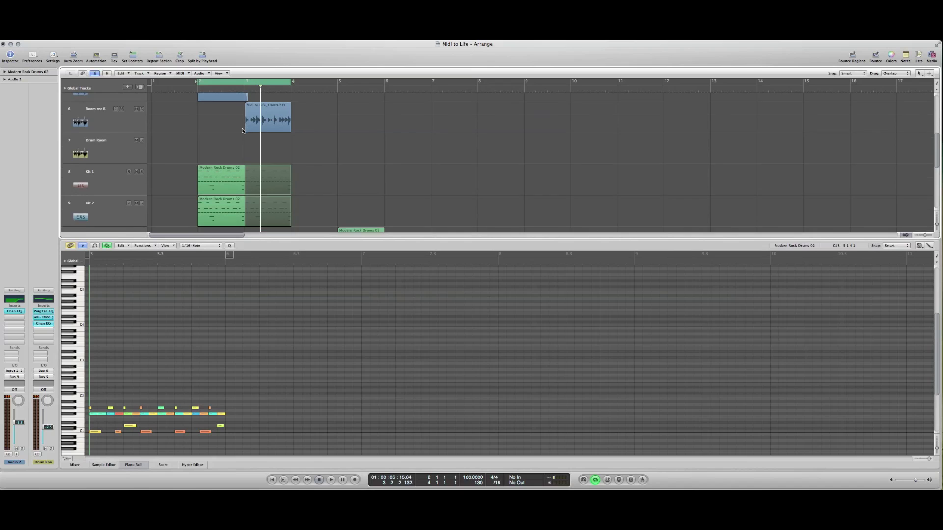
scroll(242, 130, "down", 4)
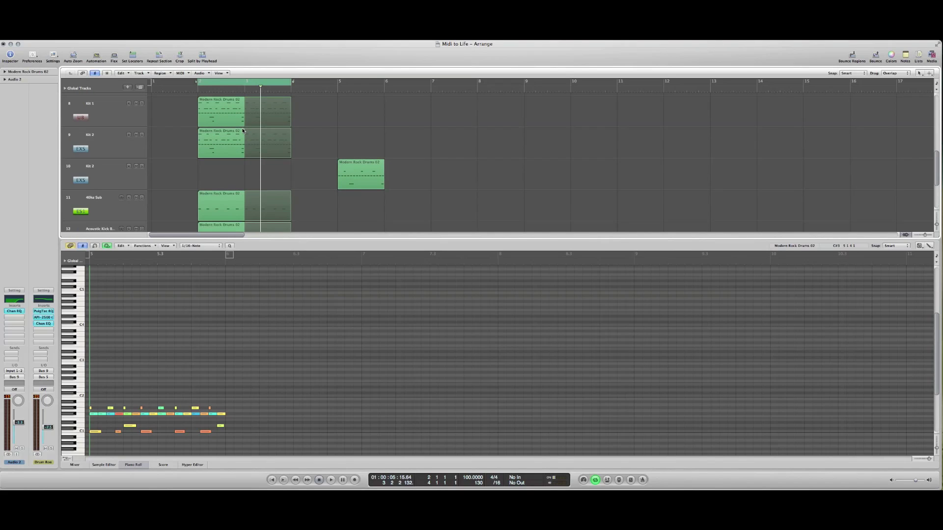
scroll(243, 130, "down", 3)
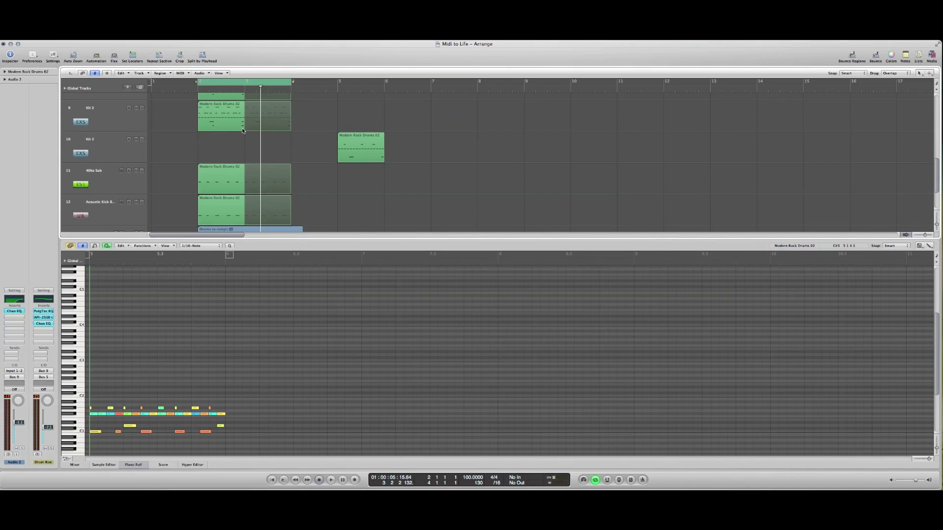
scroll(242, 131, "down", 2)
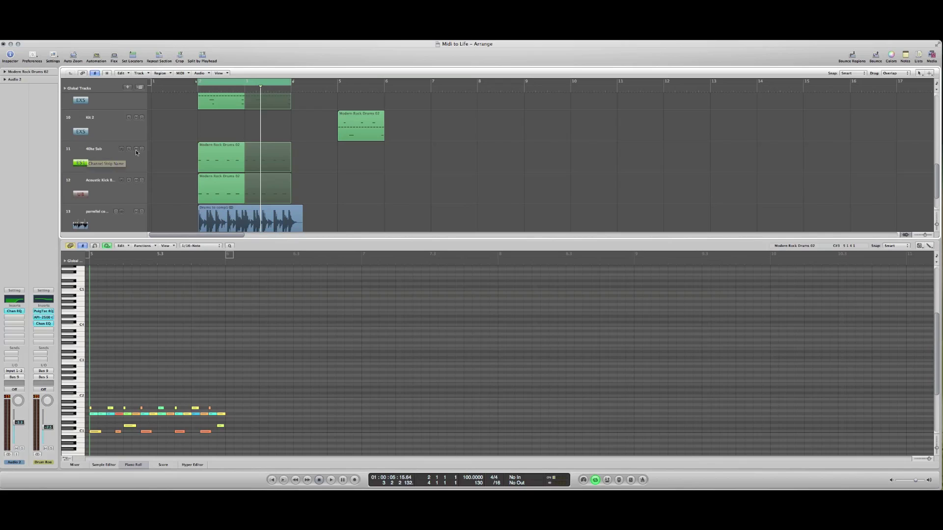
left_click(141, 157)
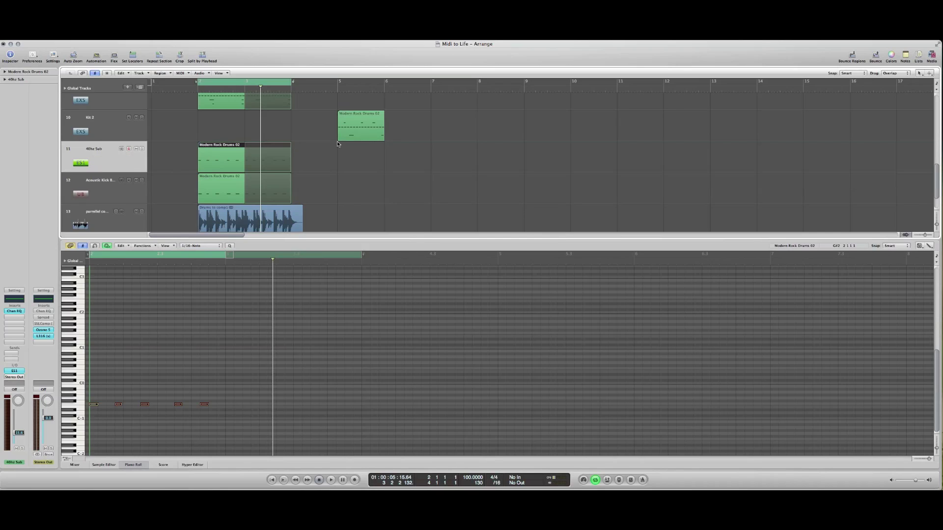
Compare the mix with the sub track muted and unmuted during playback, and nudge its volume up slightly.
scroll(337, 143, "up", 1)
left_click(136, 155)
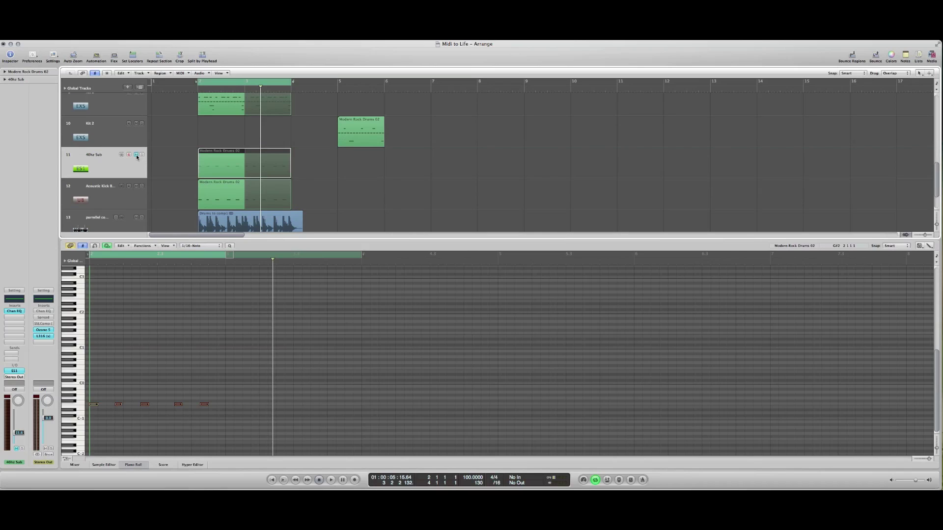
key("space")
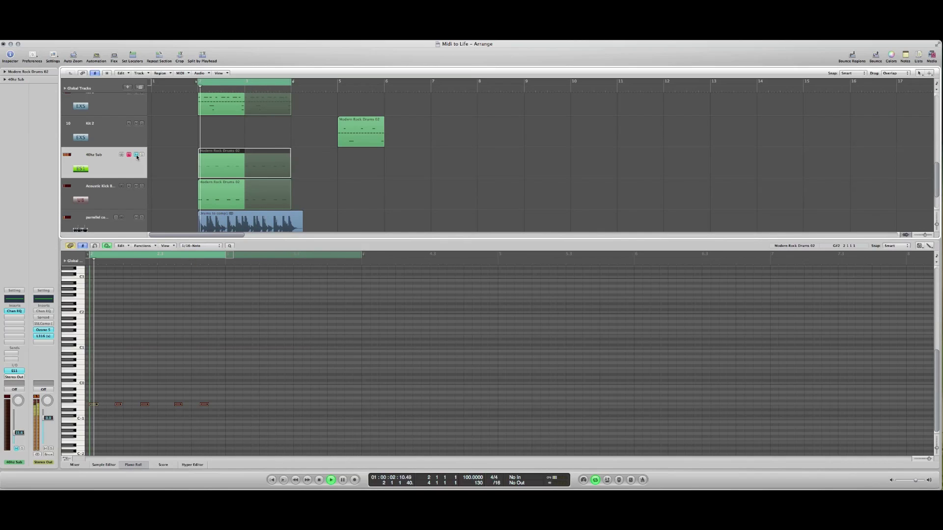
left_click(137, 155)
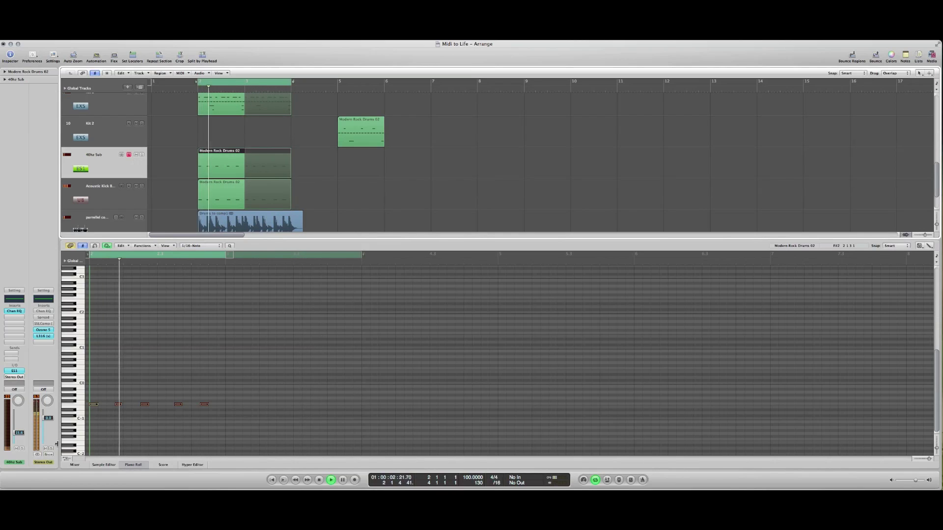
mouse_move(24, 435)
left_mouse_down()
mouse_move(23, 423)
mouse_move(24, 434)
left_mouse_up()
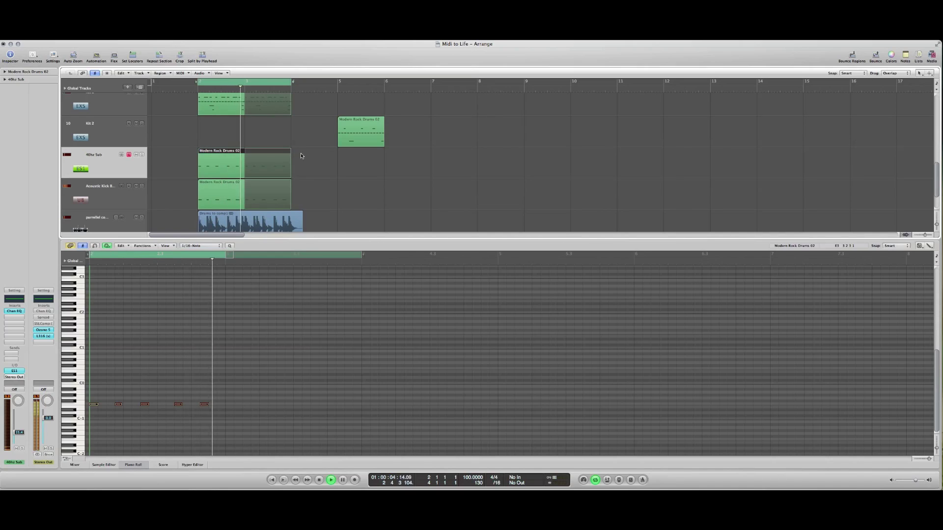
key("space")
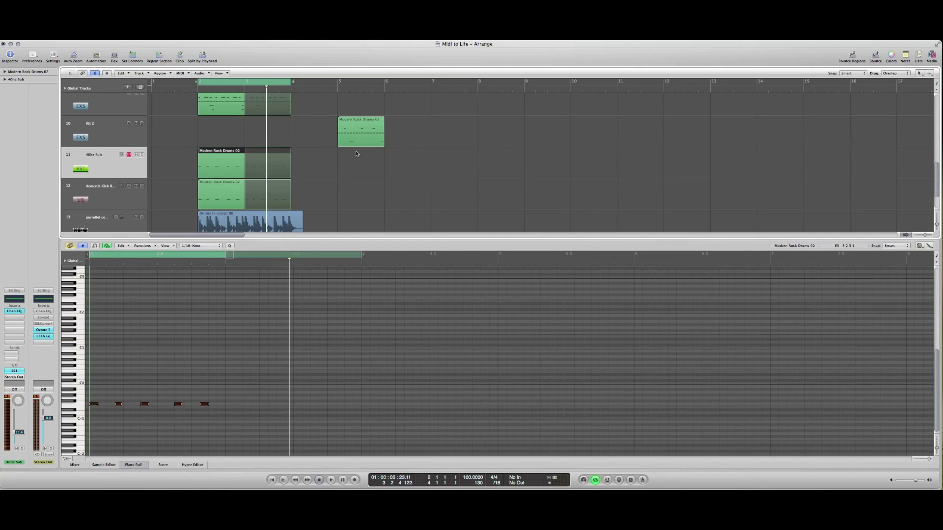
Solo the Acoustic Kick track on track 12, toggle the bypass of its compressor insert and play it back.
scroll(344, 153, "down", 1)
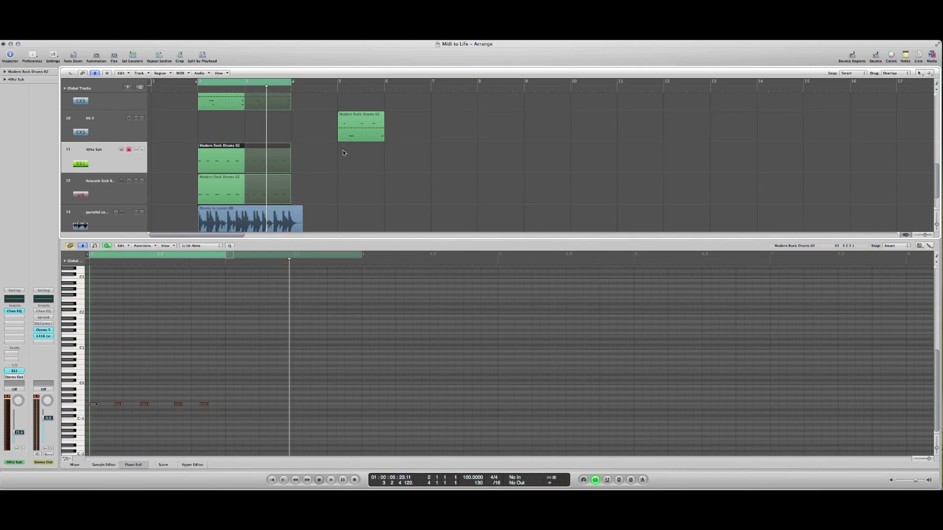
scroll(322, 131, "up", 2)
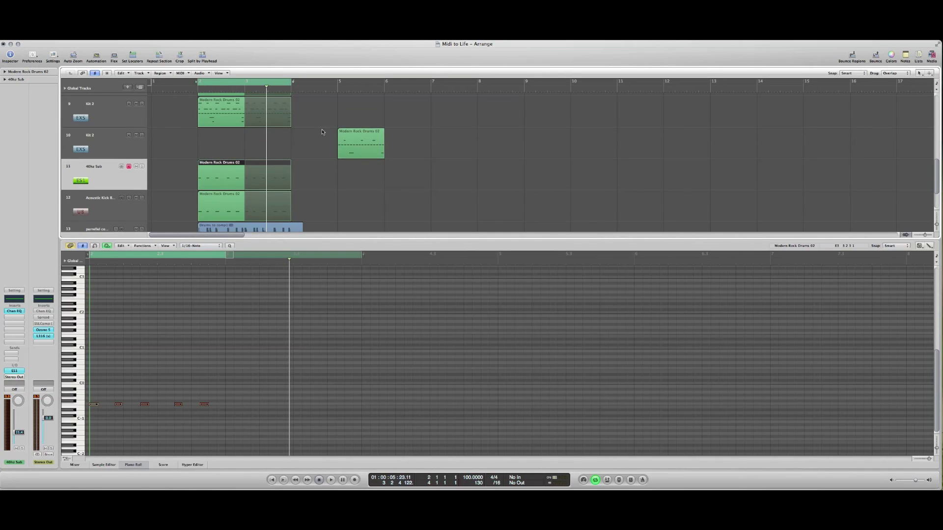
left_click(143, 198)
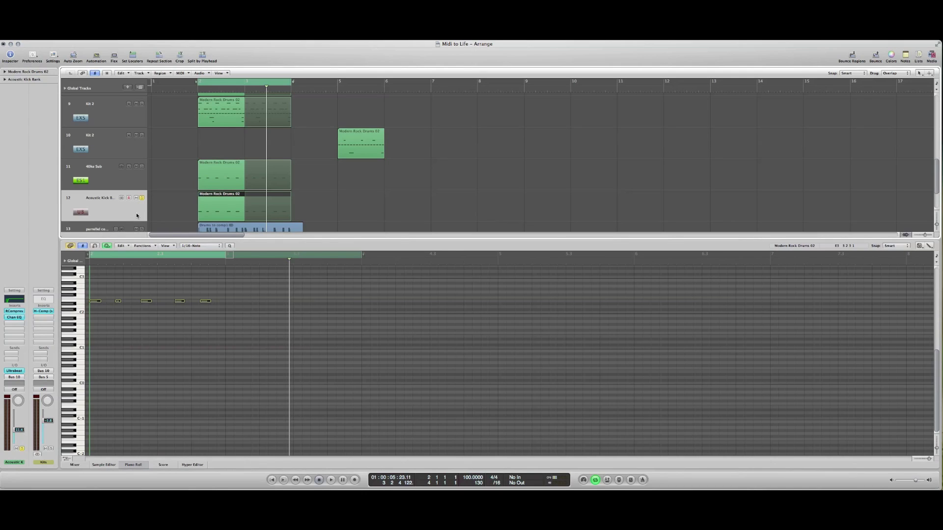
left_click(16, 312, "alt")
left_click(15, 312, "alt")
key("space")
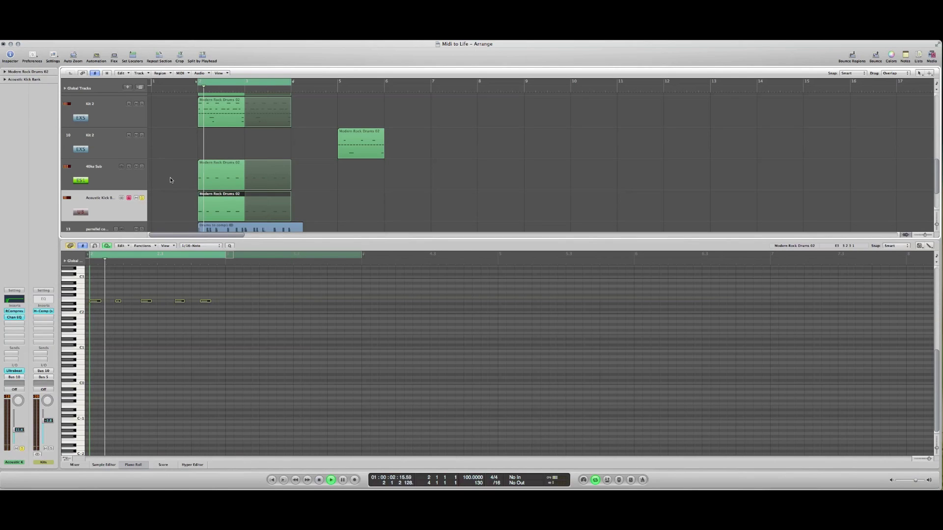
Compare the drum mix with the Acoustic Kick track muted and unmuted during playback.
key("space")
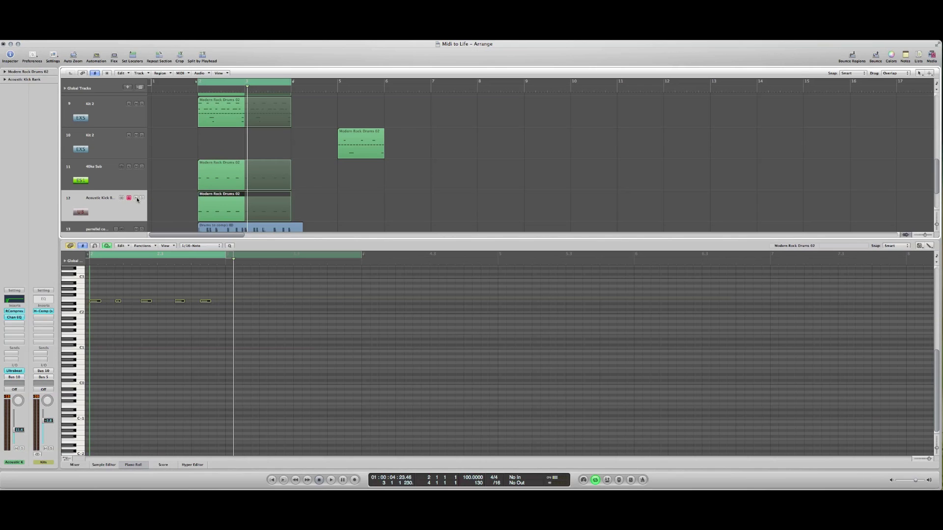
left_click(137, 198)
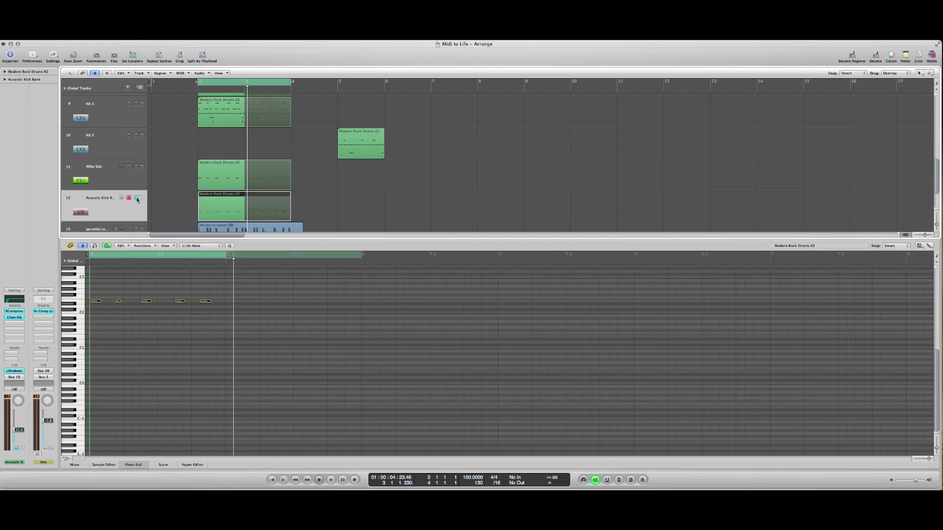
key("space")
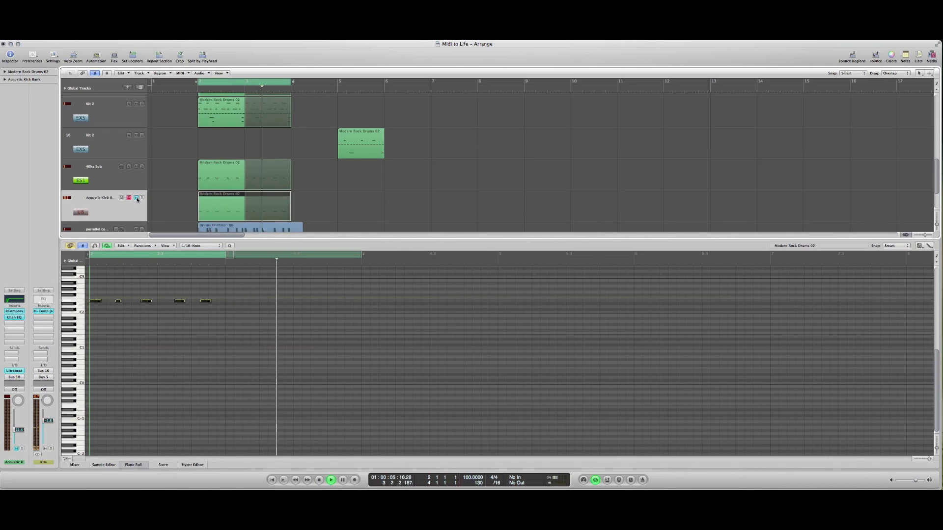
left_click(137, 199)
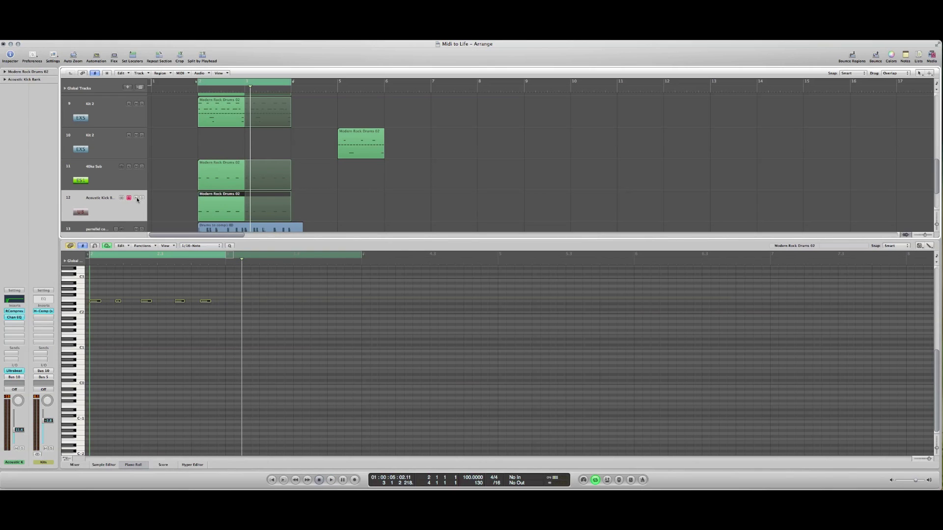
Examine the attack, release, threshold, ratio and gain settings of the RCompressor insert on the Acoustic Kick track.
left_click(20, 311)
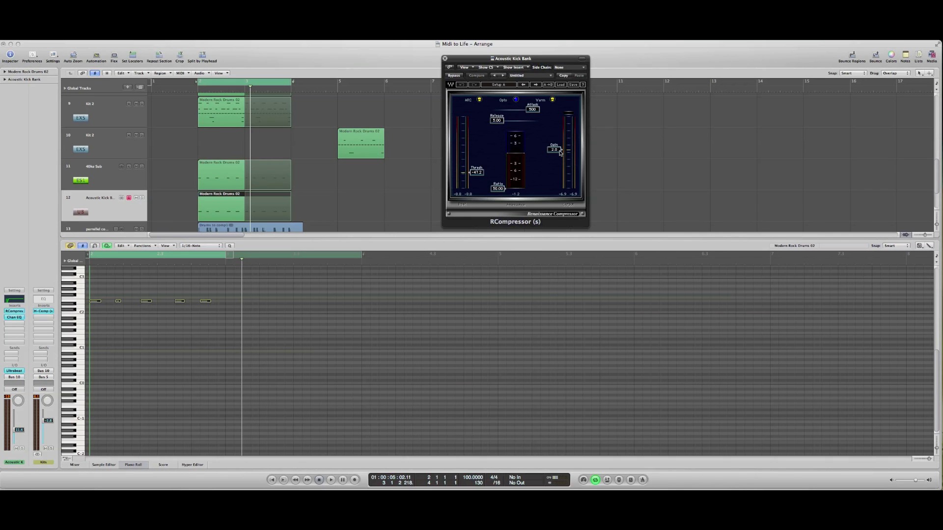
mouse_move(533, 110)
left_mouse_down()
mouse_move(534, 123)
mouse_move(533, 110)
left_mouse_up()
left_click_drag(456, 61, 395, 65)
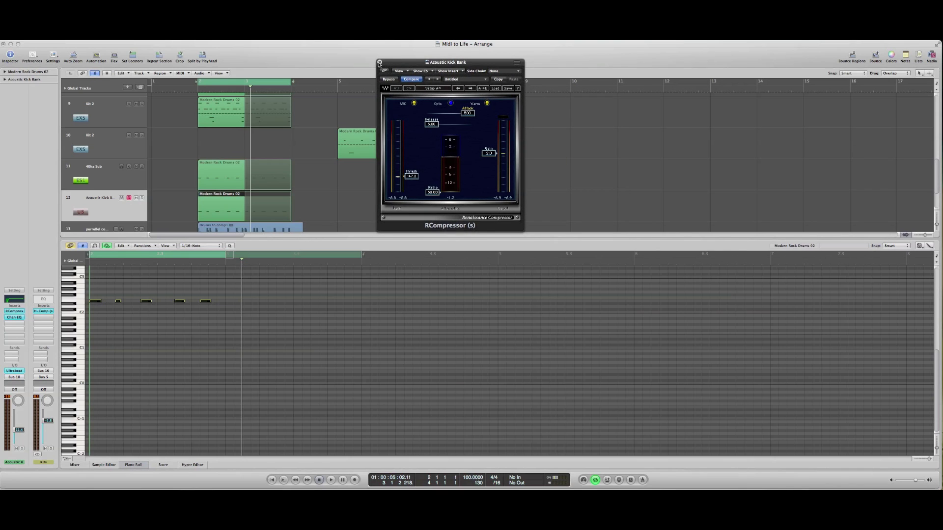
left_click(379, 63)
Examine the low-cut curve in the Channel EQ insert on the Acoustic Kick track.
left_click(14, 317)
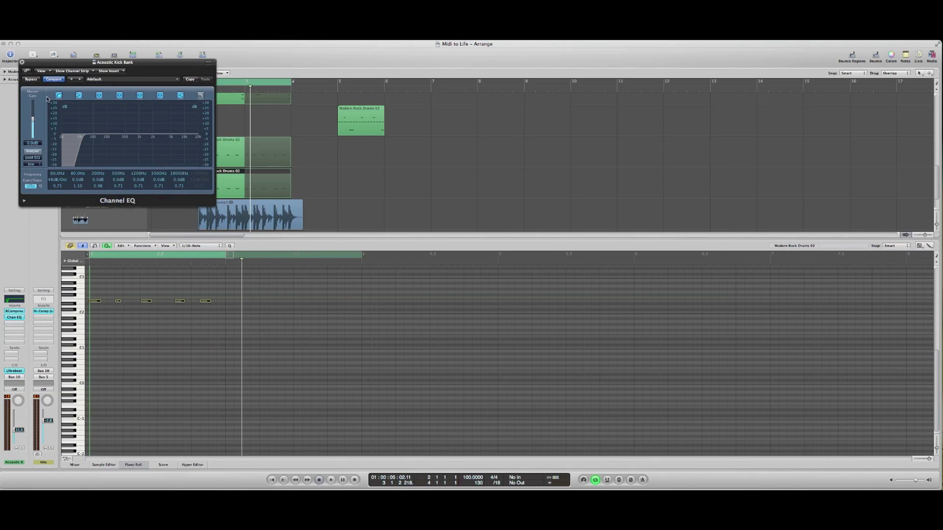
left_click_drag(35, 66, 329, 72)
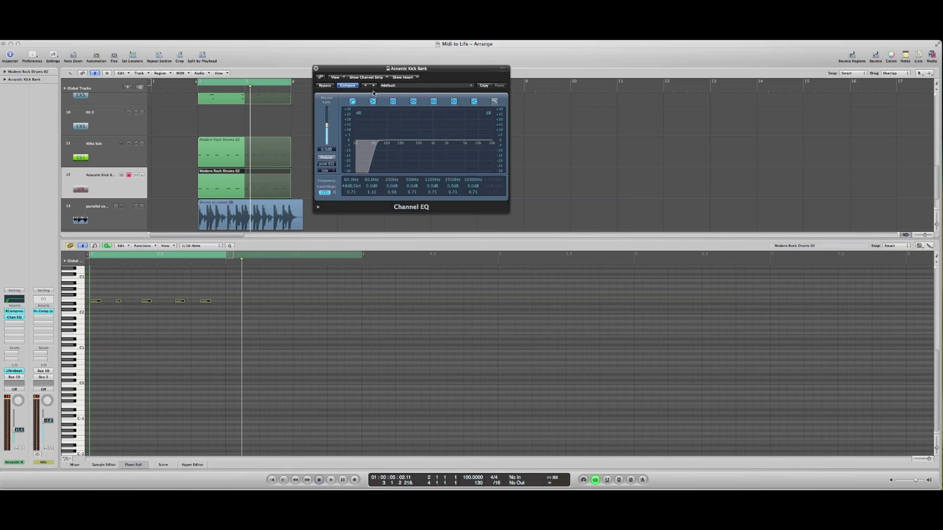
left_click(316, 68)
Select the parallel compression track on track 13, below the Acoustic Kick track, and examine its CLA-2A compressor settings.
scroll(191, 171, "down", 2)
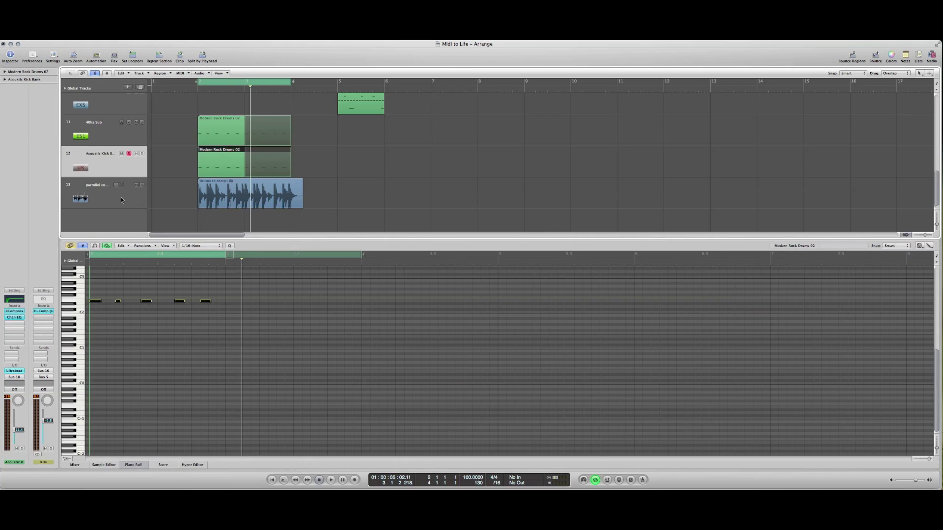
left_click(199, 182)
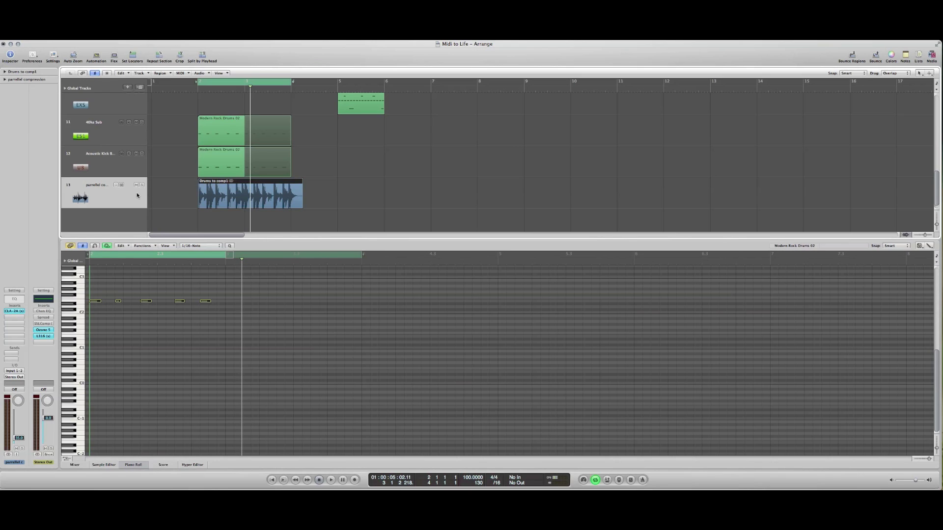
scroll(231, 148, "up", 3)
scroll(231, 147, "down", 3)
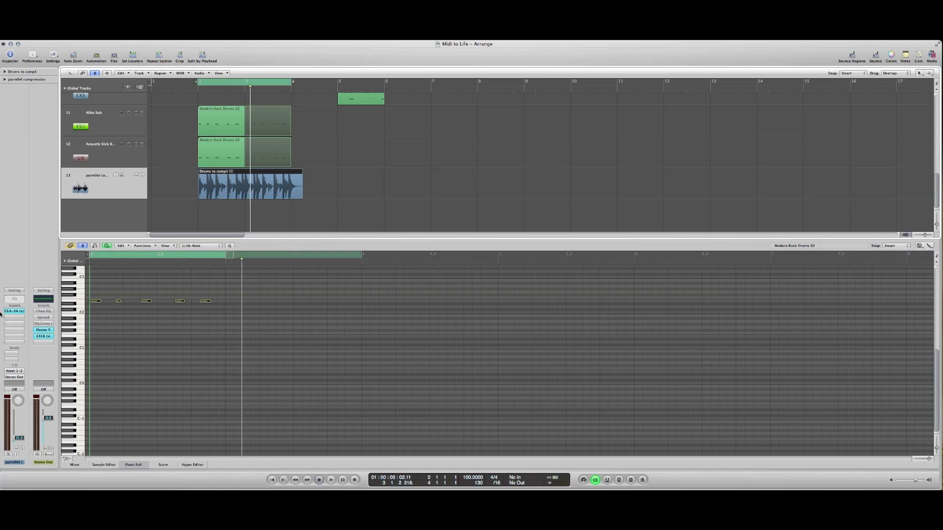
left_click(15, 311)
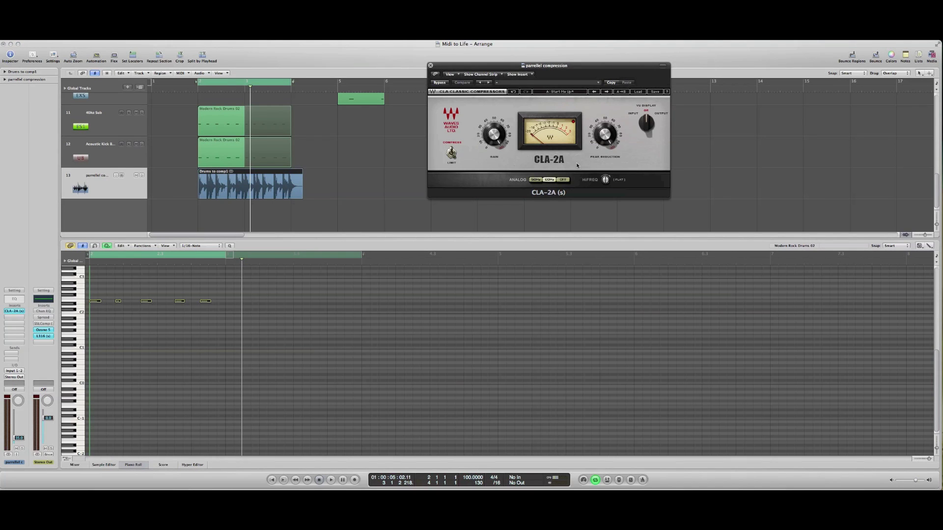
left_click_drag(540, 62, 525, 89)
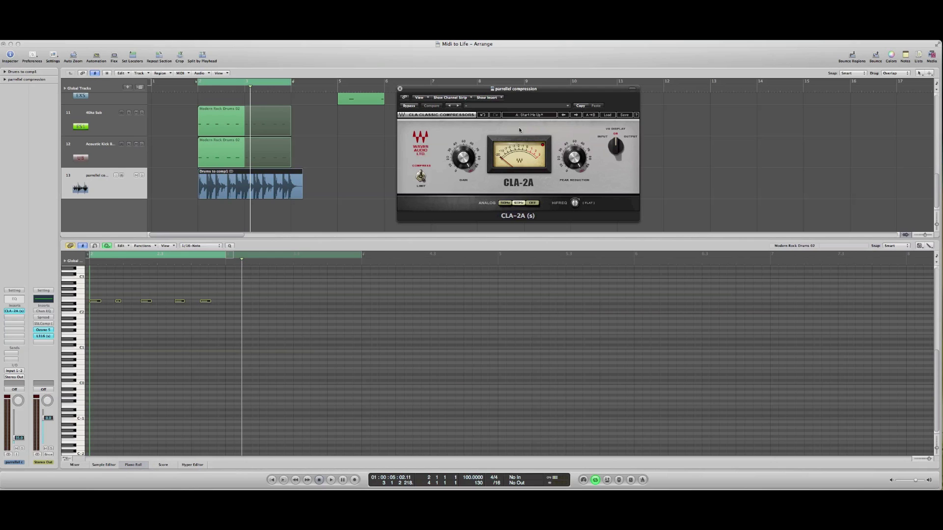
left_click_drag(524, 87, 492, 84)
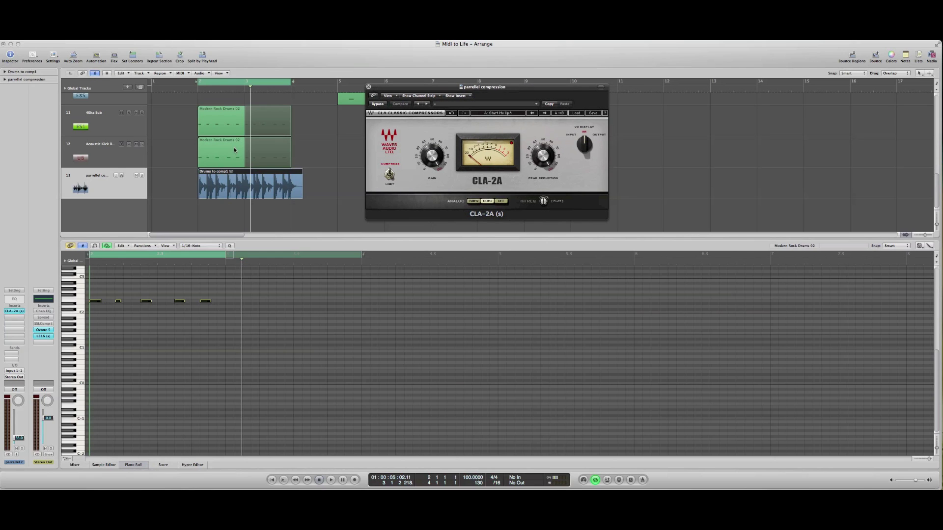
left_click(368, 87)
Compare the mix with the parallel compression track muted and unmuted during playback, and nudge its volume up slightly.
left_click(136, 176)
key("space")
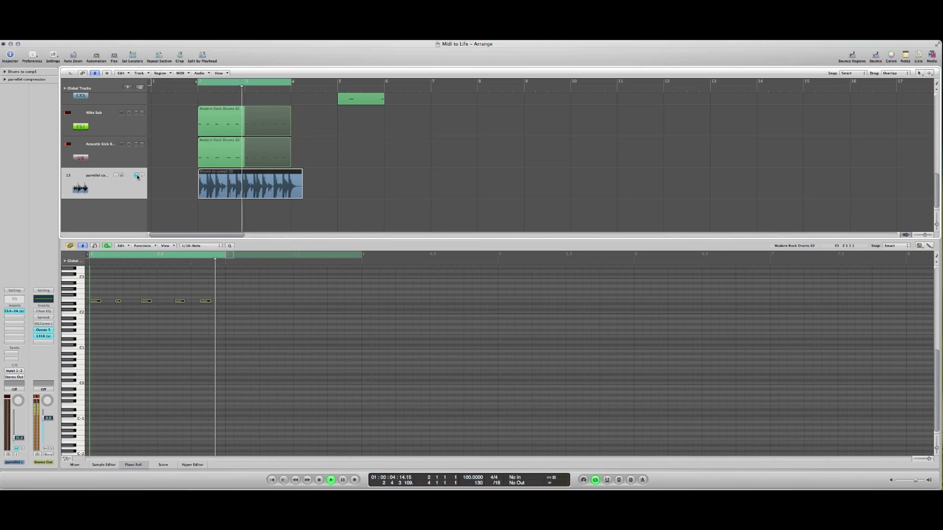
left_click(137, 175)
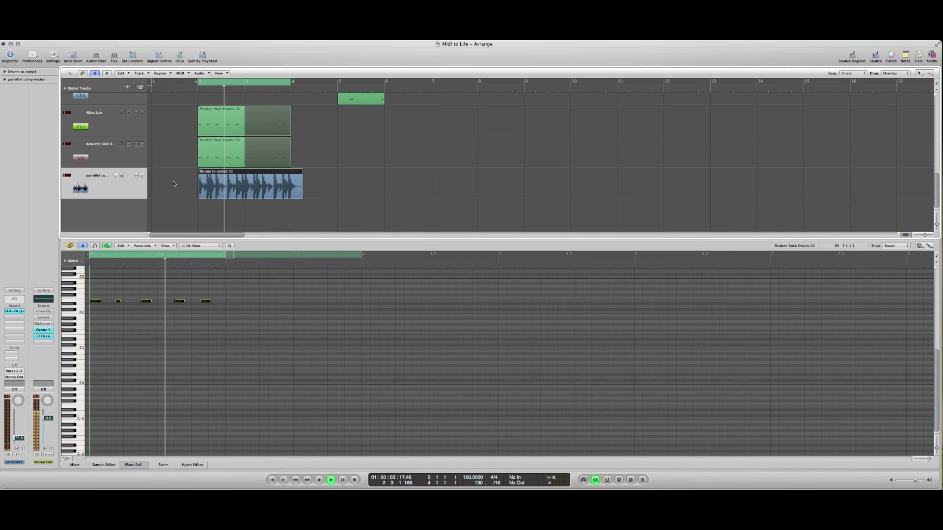
key("space")
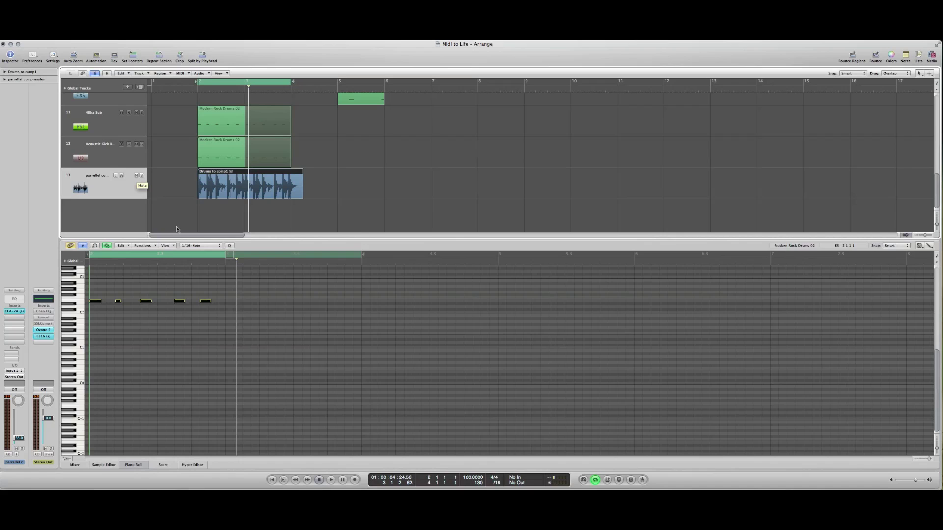
key("space")
left_click_drag(29, 442, 29, 439)
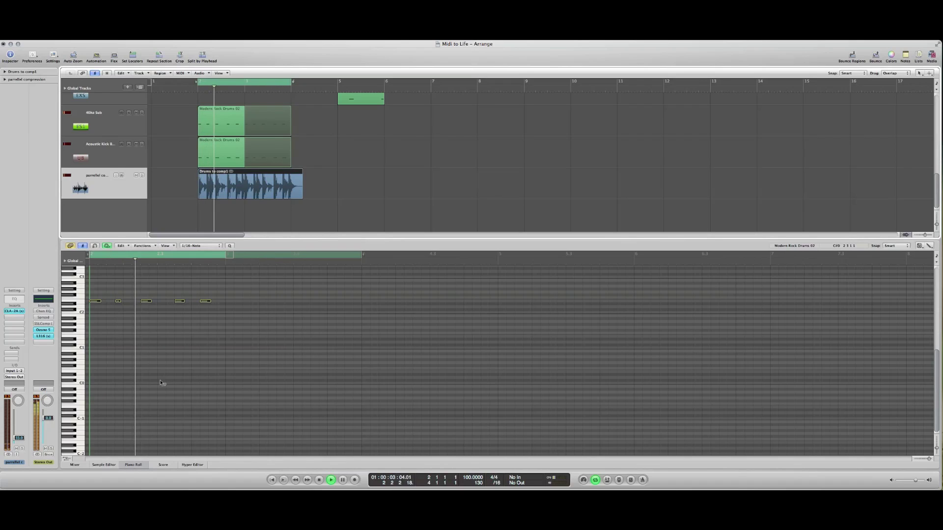
key("space")
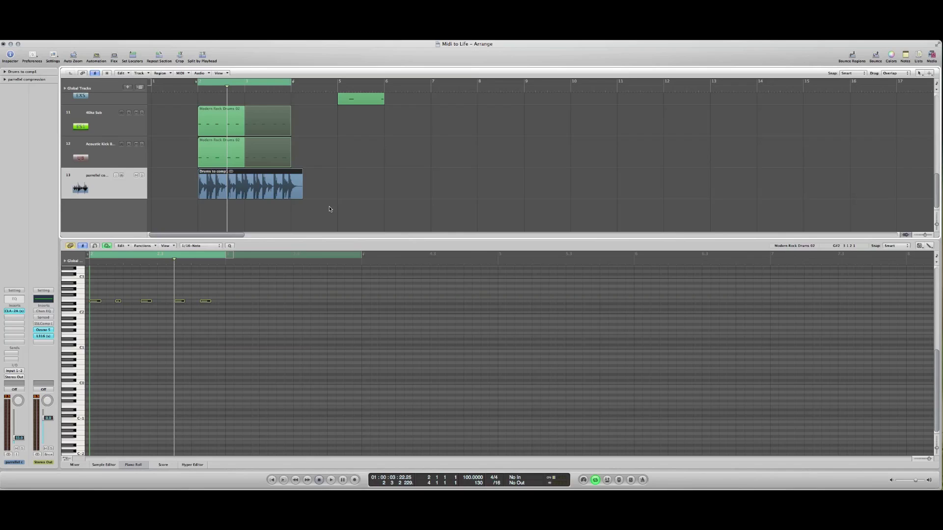
Extend the end of the cycle range to bar 4 beat 2.
scroll(329, 209, "up", 10)
left_click_drag(292, 81, 303, 82)
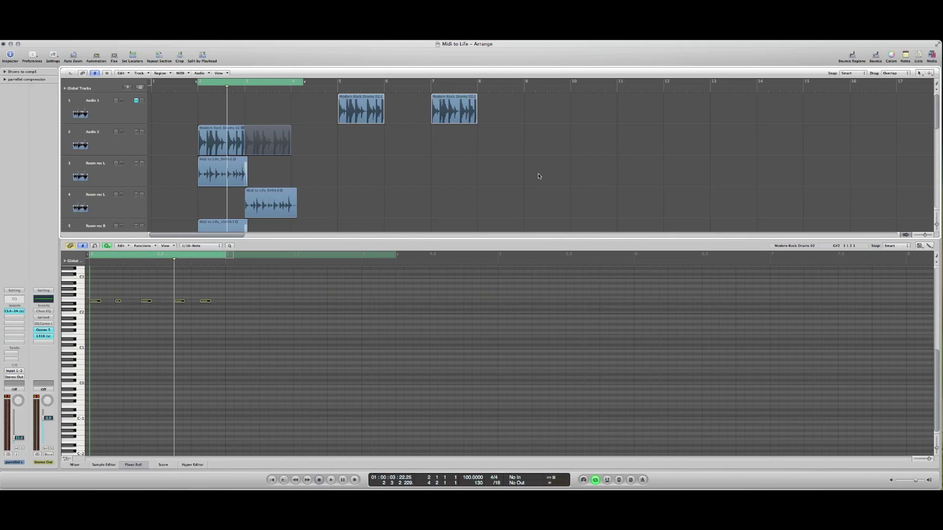